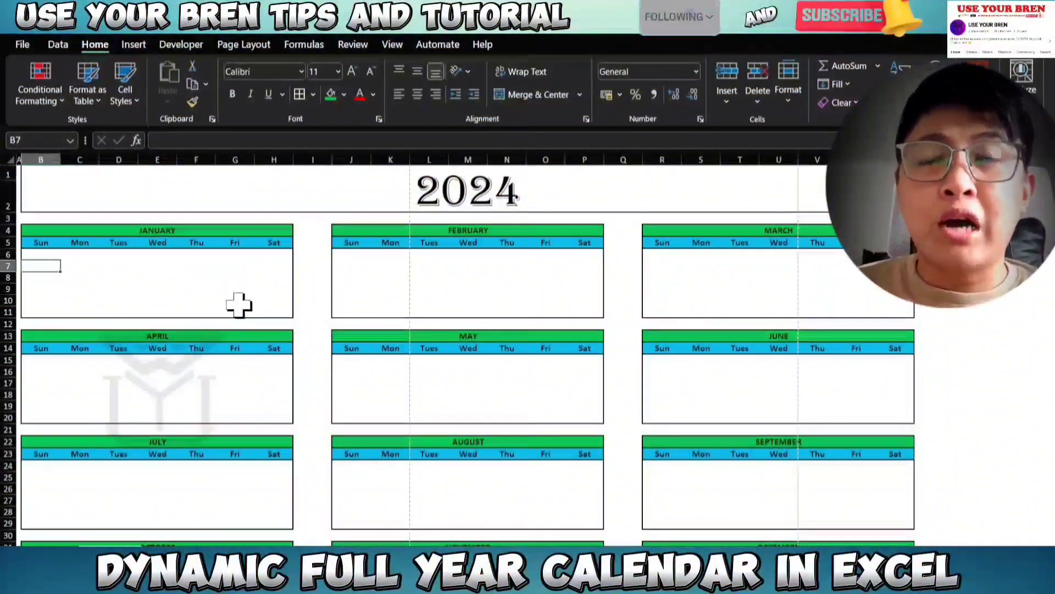
# - Look over the twelve blank month blocks and the merged year heading of the calendar template
pyautogui.scroll(-1, 278, 315)
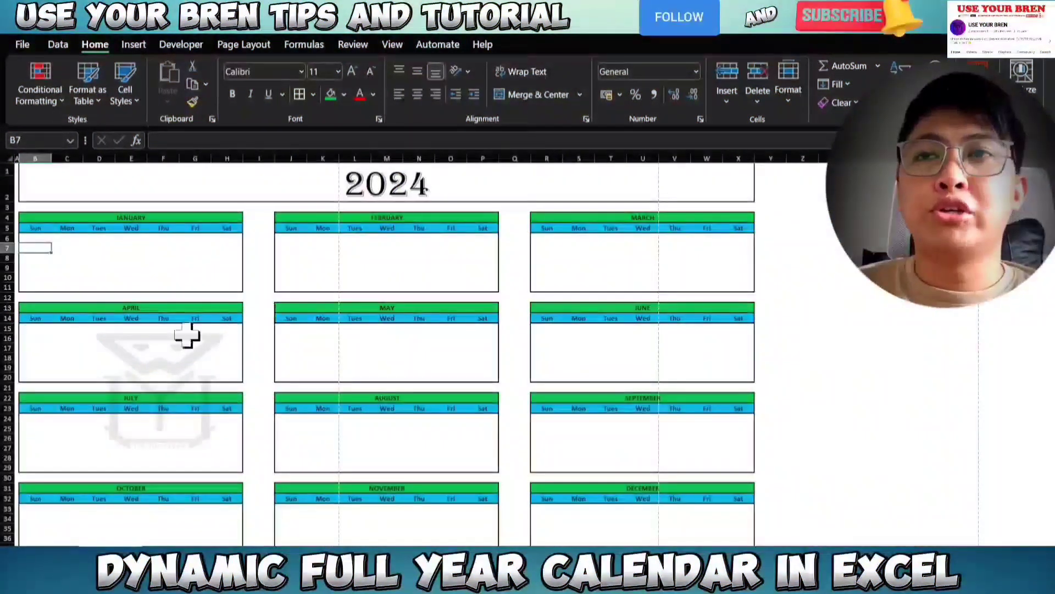
pyautogui.scroll(-2, 351, 434)
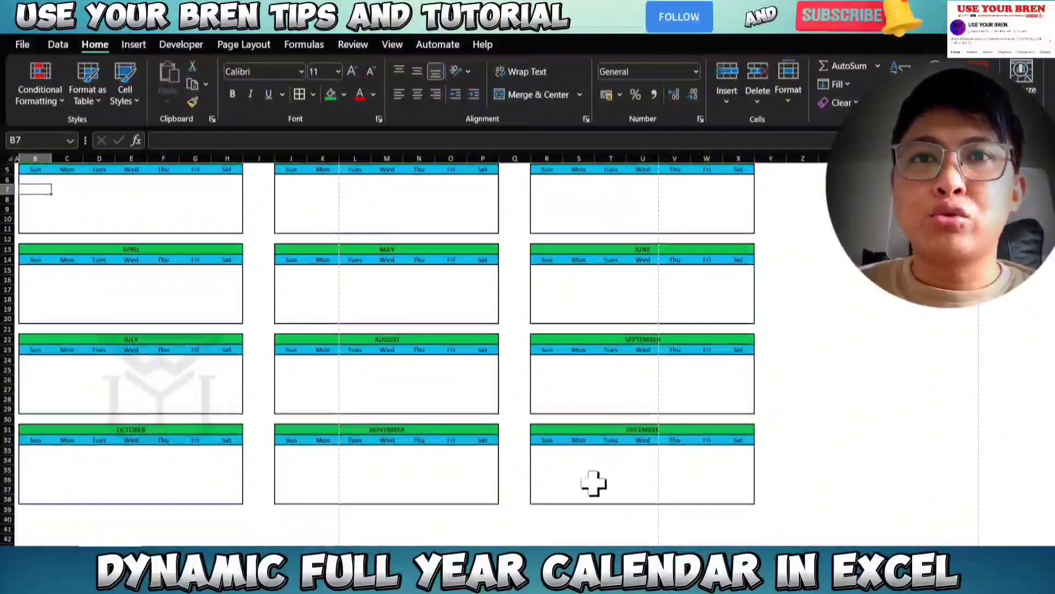
pyautogui.scroll(2, 444, 419)
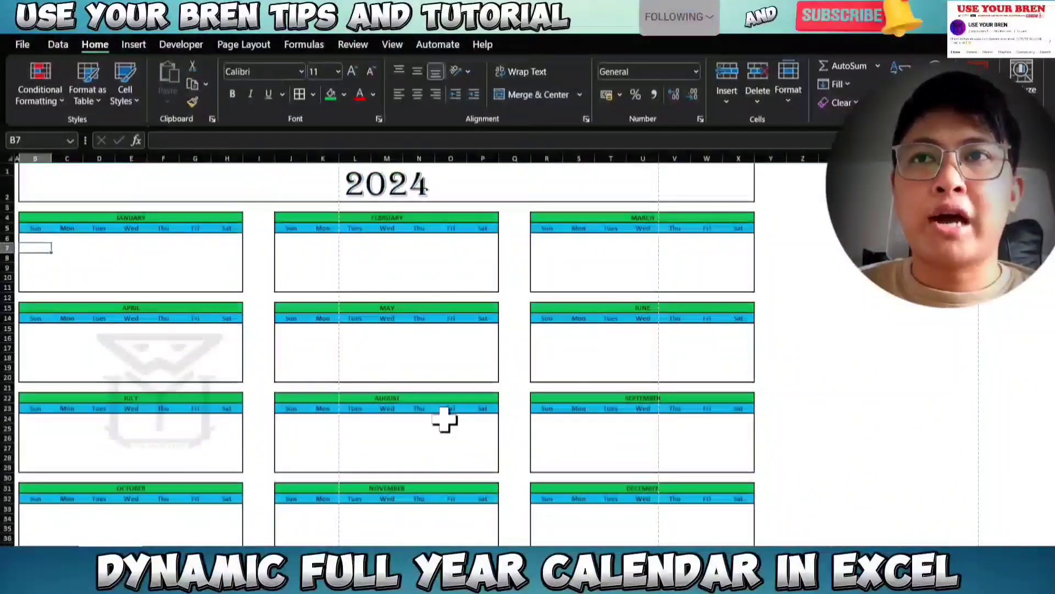
pyautogui.click(97, 176)
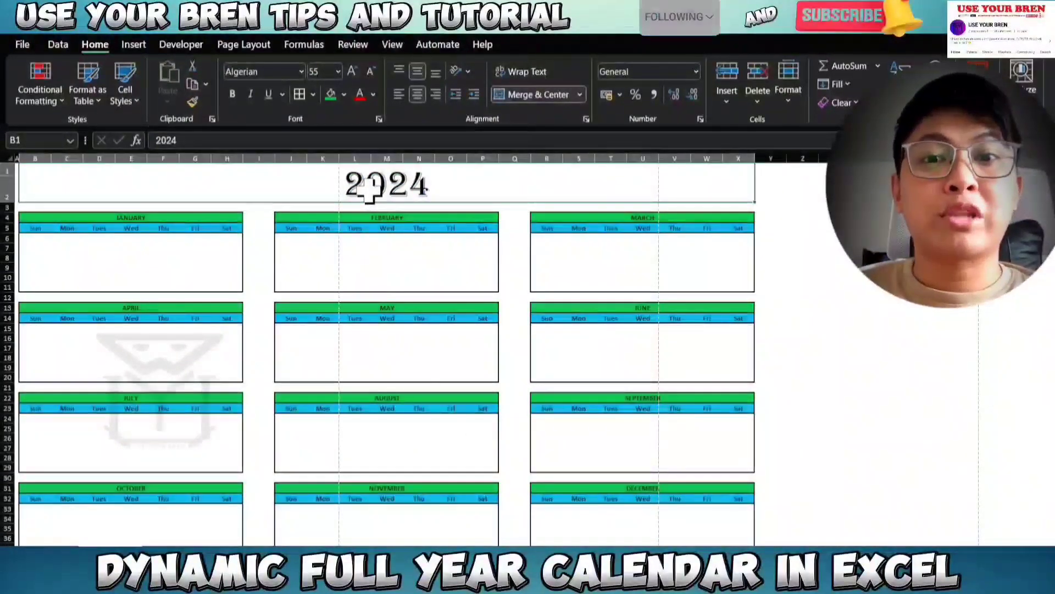
pyautogui.scroll(1, 404, 358)
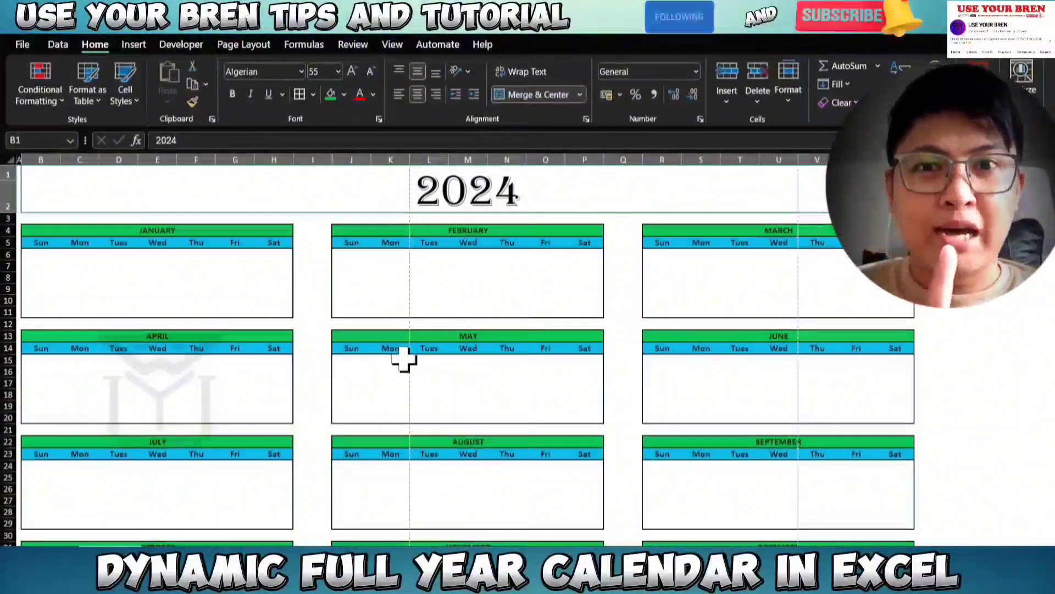
# - Start a SEQUENCE formula in cell B6 of the January block with 6 rows and 7 columns
pyautogui.click(112, 300)
pyautogui.click(33, 254)
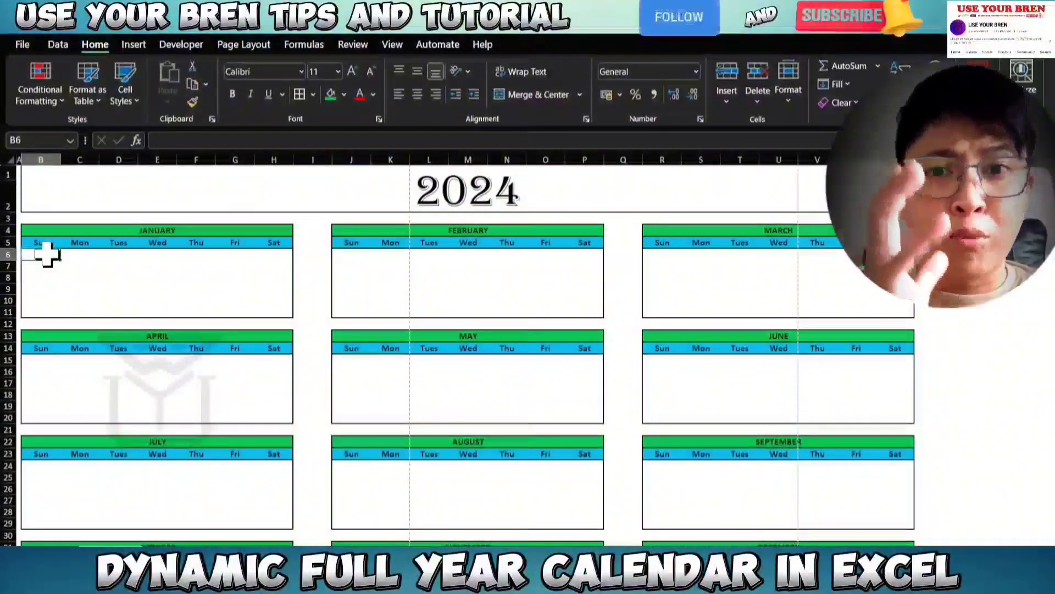
pyautogui.write('=')
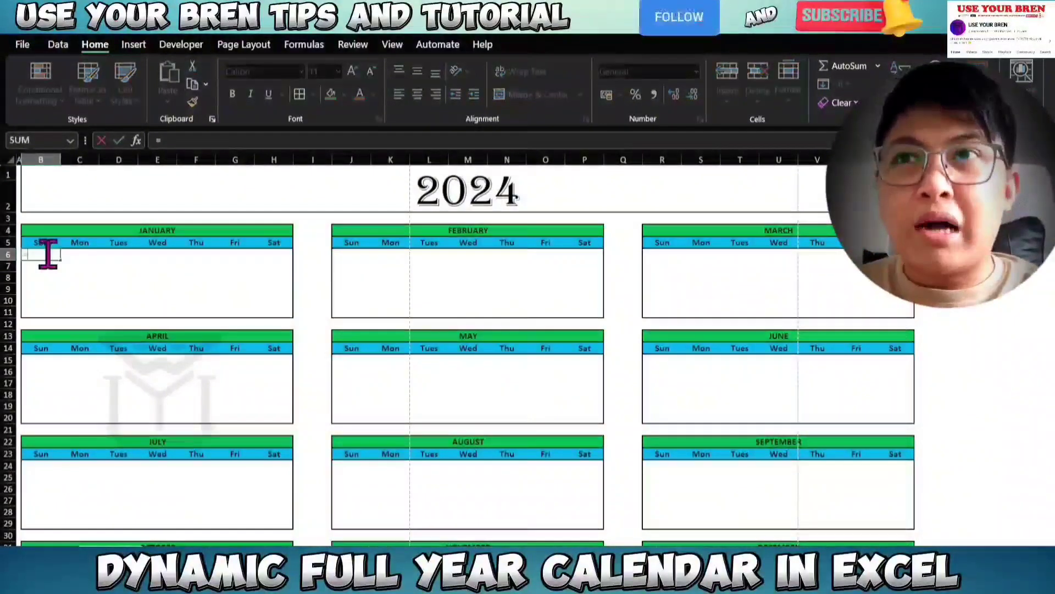
pyautogui.write('SEQUENC')
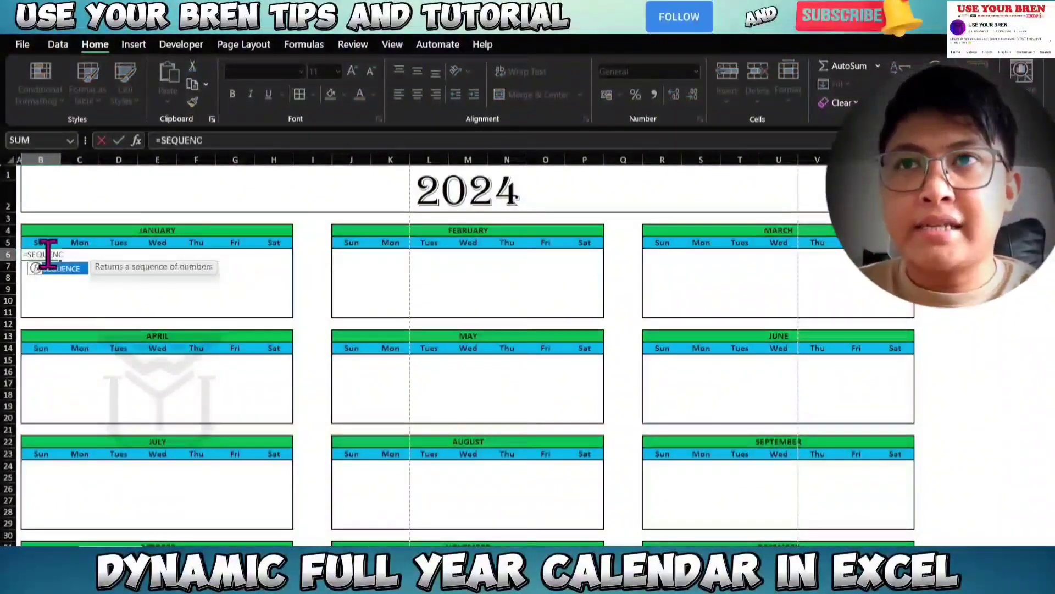
pyautogui.write('E(')
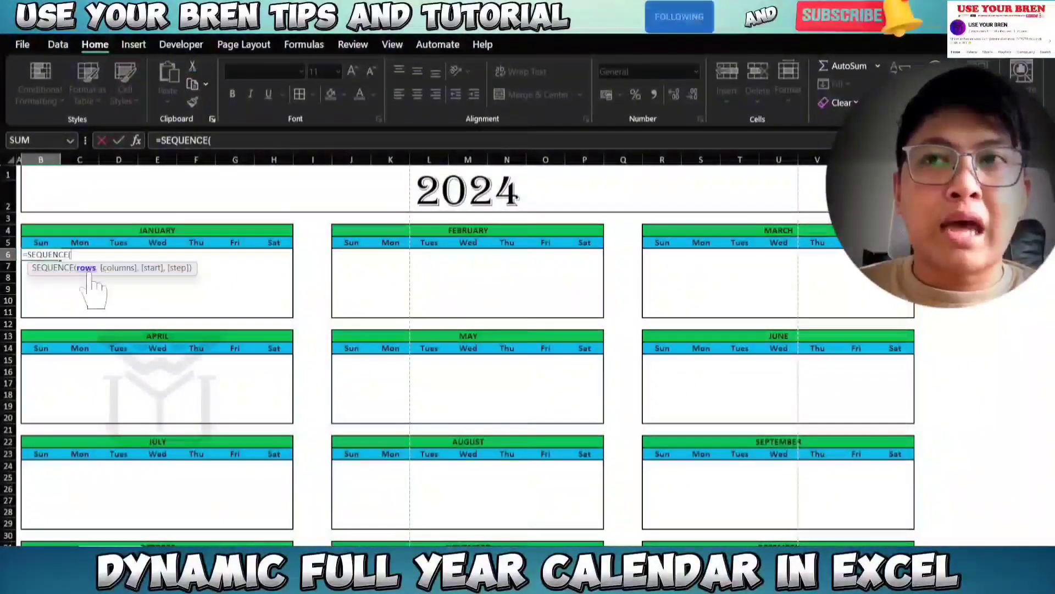
pyautogui.write('6')
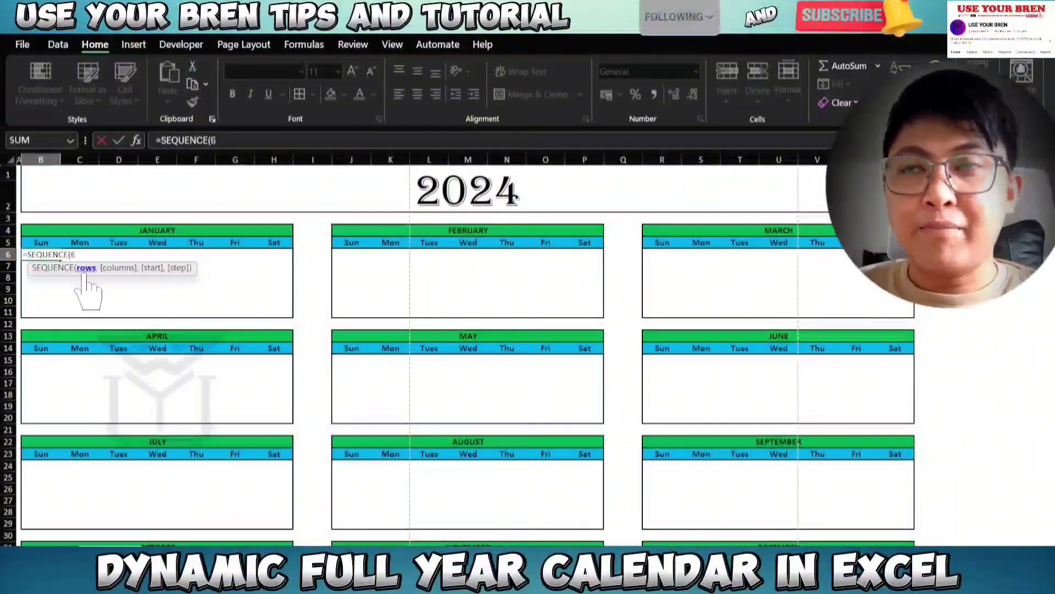
pyautogui.write(',7,')
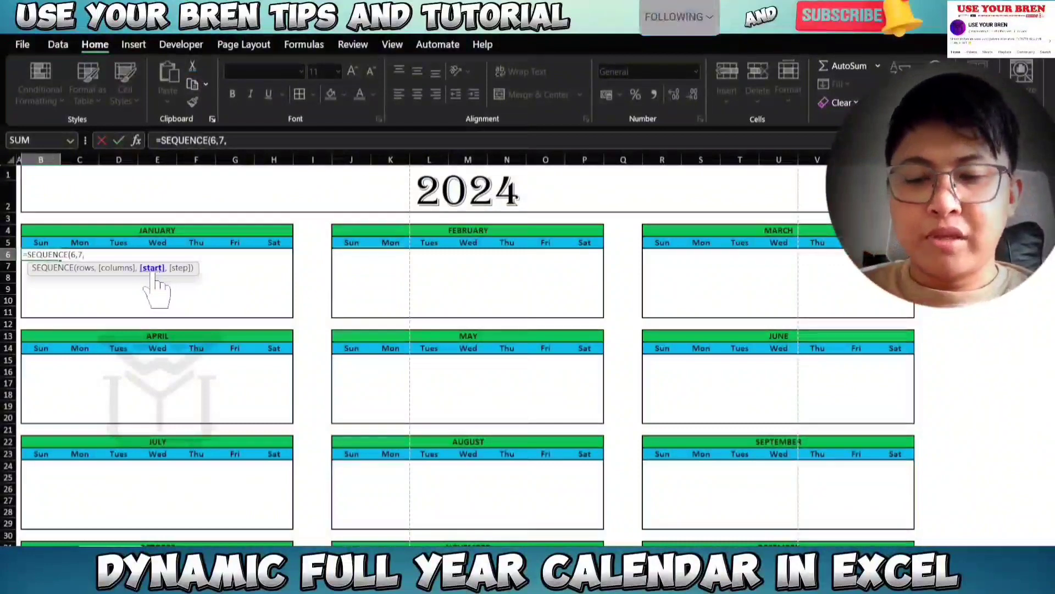
# - Add DATEVALUE(B4&$B$1) as the formula's start argument, joining the January heading to the absolute year cell
pyautogui.write('DATEV')
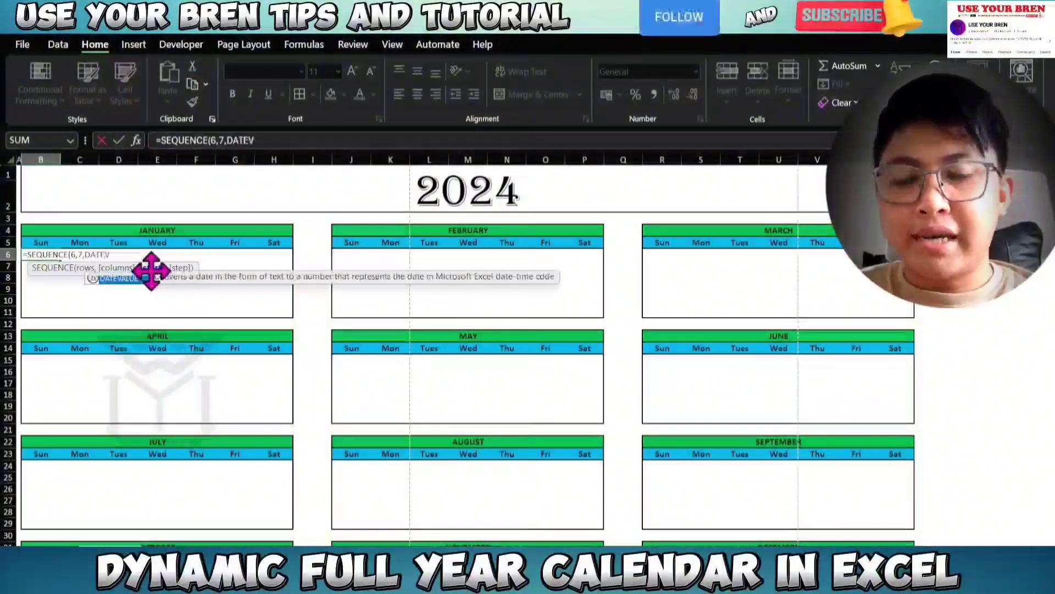
pyautogui.write('ALUE')
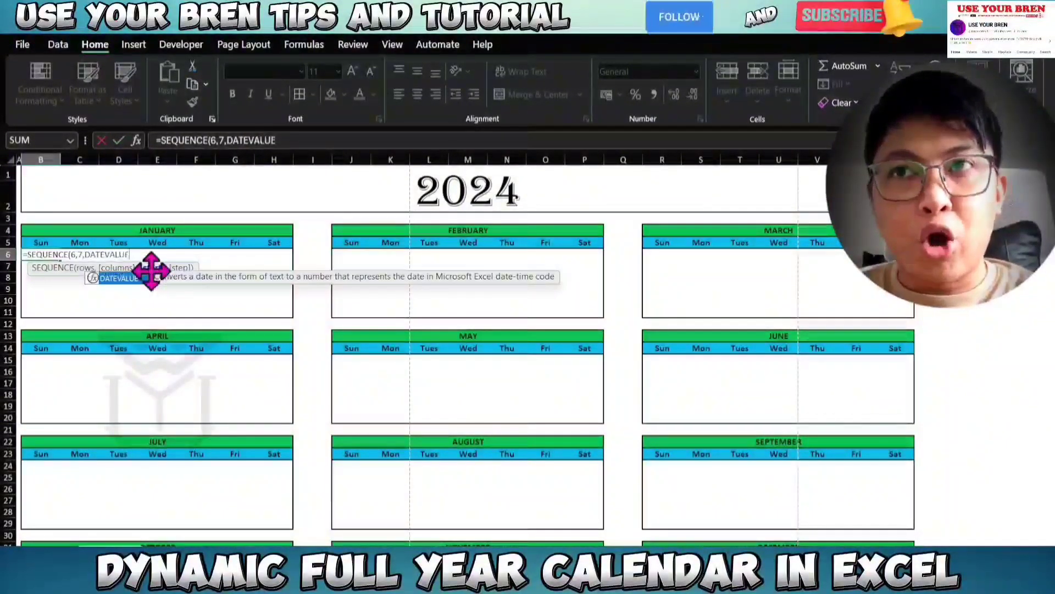
pyautogui.write('(')
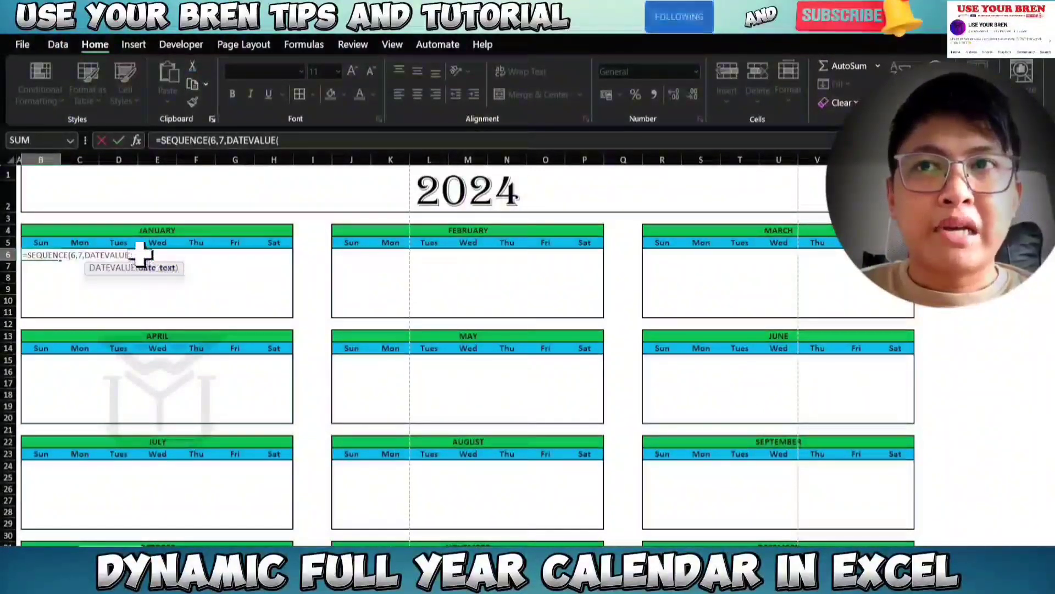
pyautogui.click(132, 231)
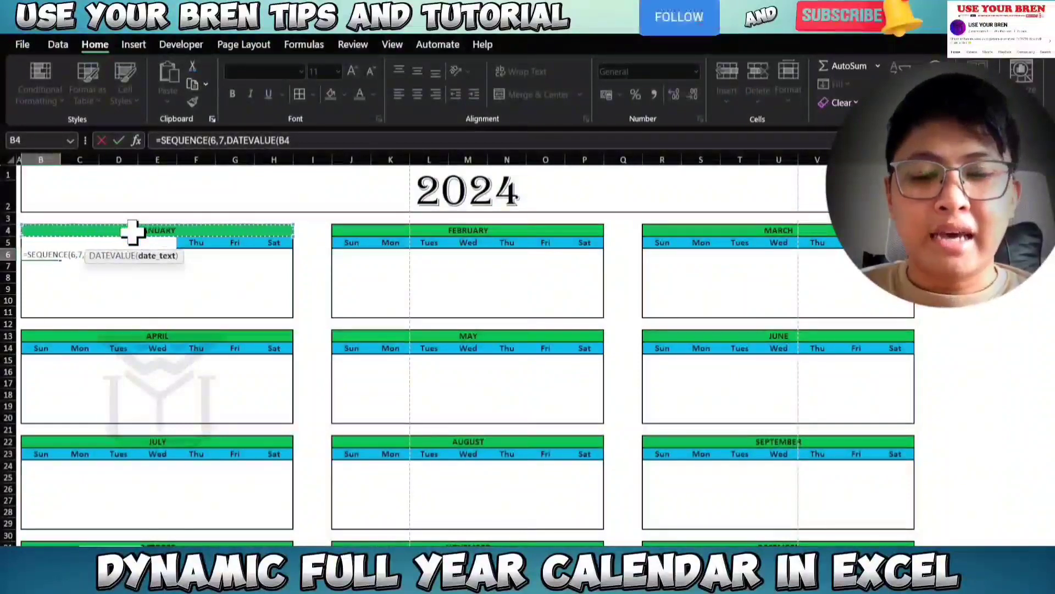
pyautogui.write('&')
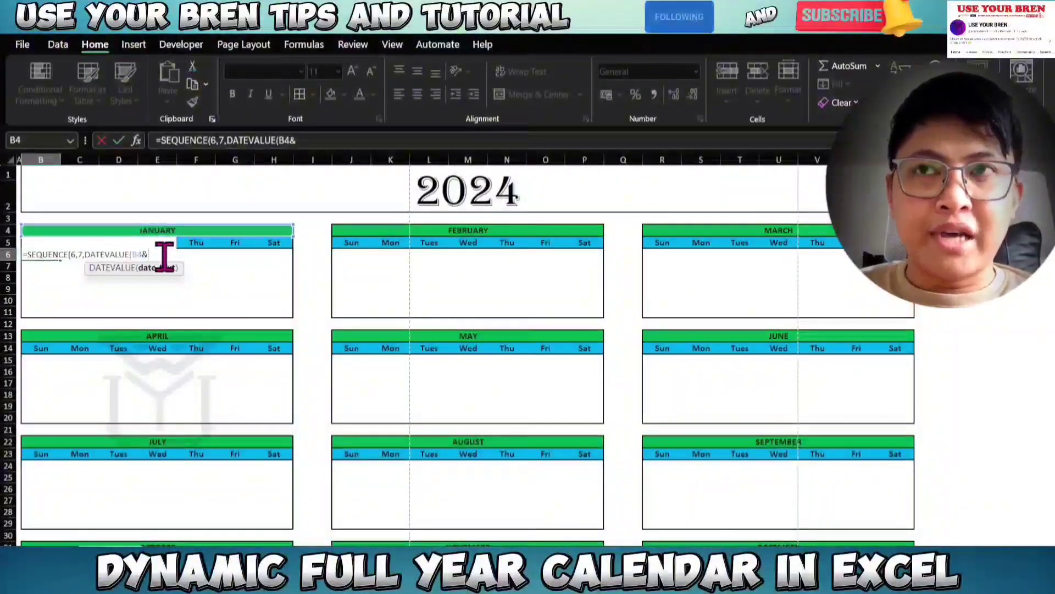
pyautogui.click(382, 183)
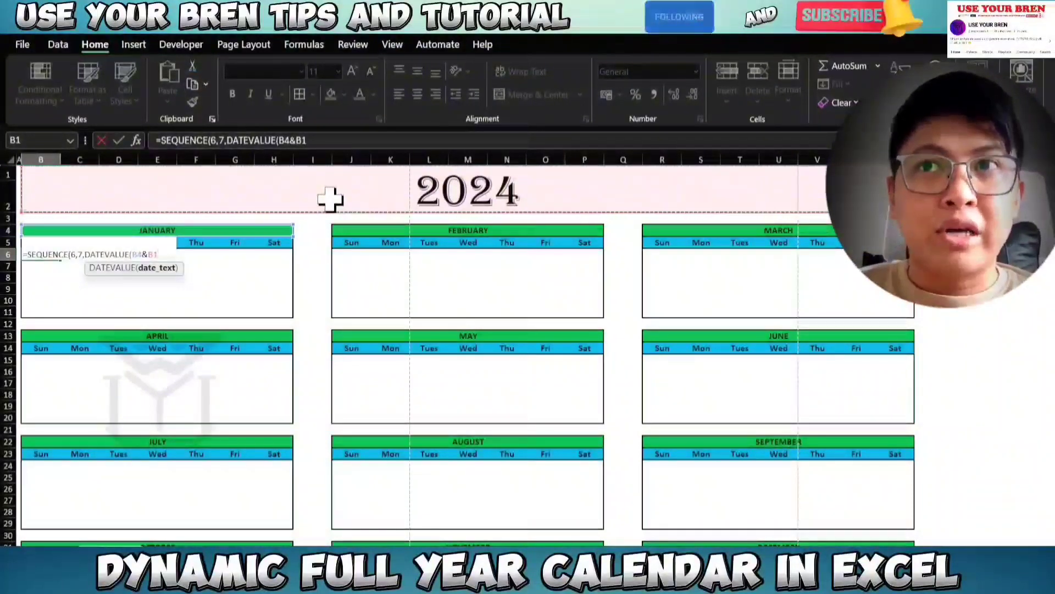
pyautogui.press('F4')
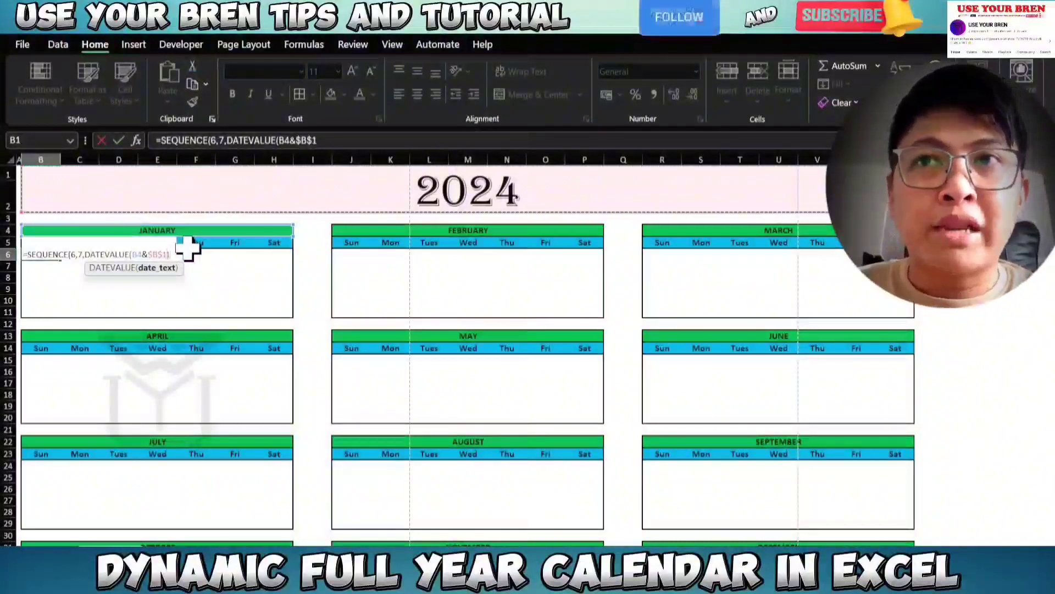
pyautogui.write(')')
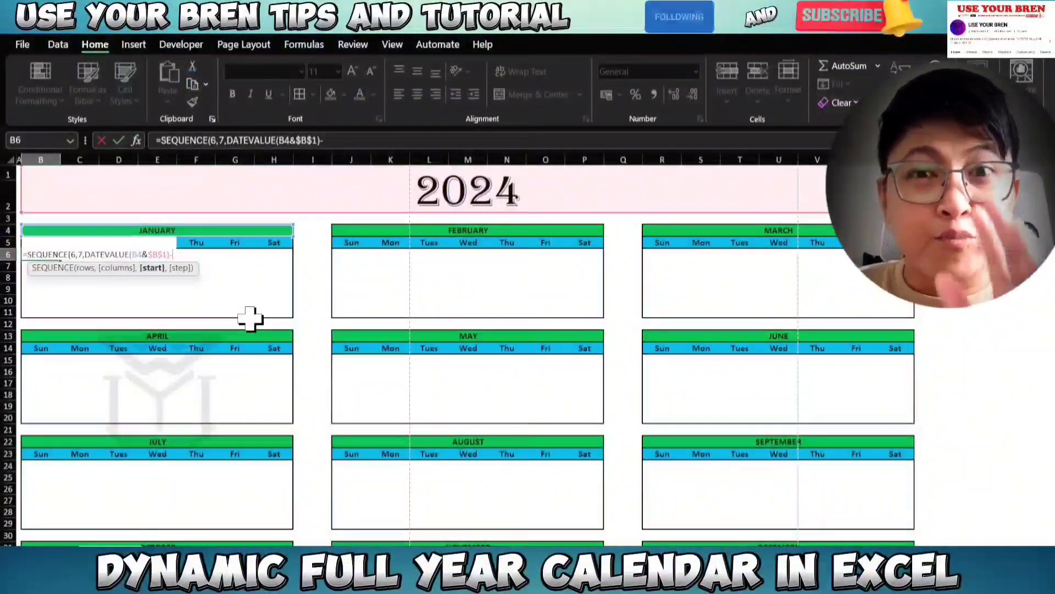
# - Subtract the weekday of the month's first date from the start value by adding -WEEKDAY(DATEVALUE(B4&$B$1)
pyautogui.write('-WEEKDAY')
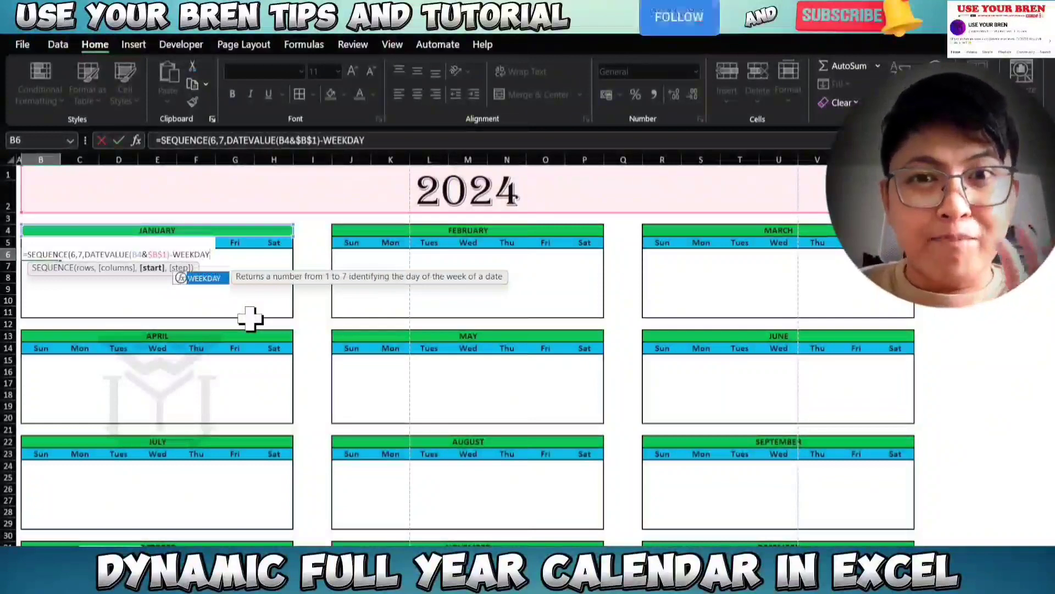
pyautogui.write('(')
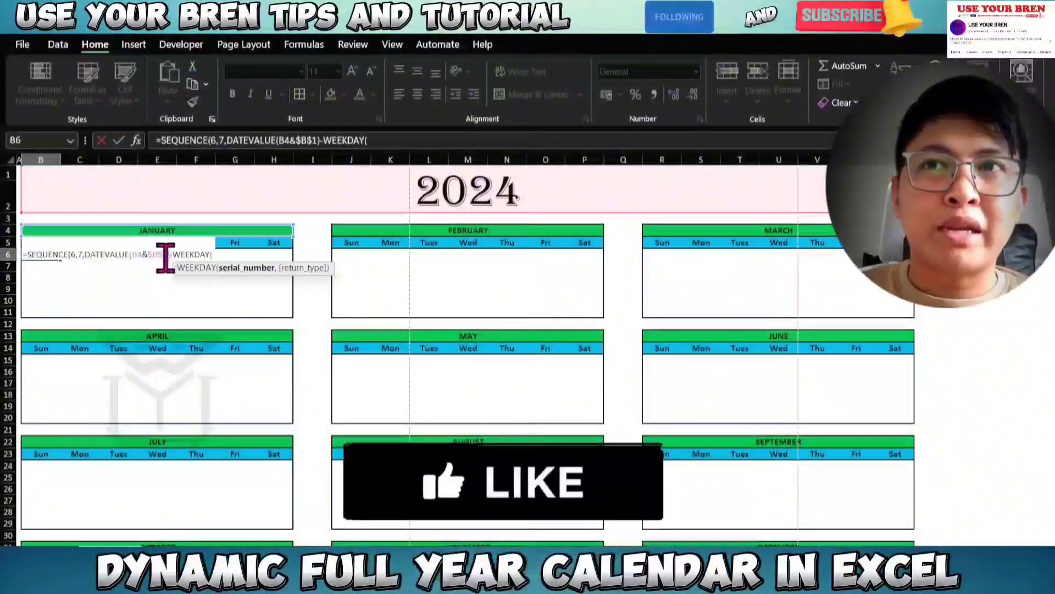
pyautogui.write('DATEVALUE(')
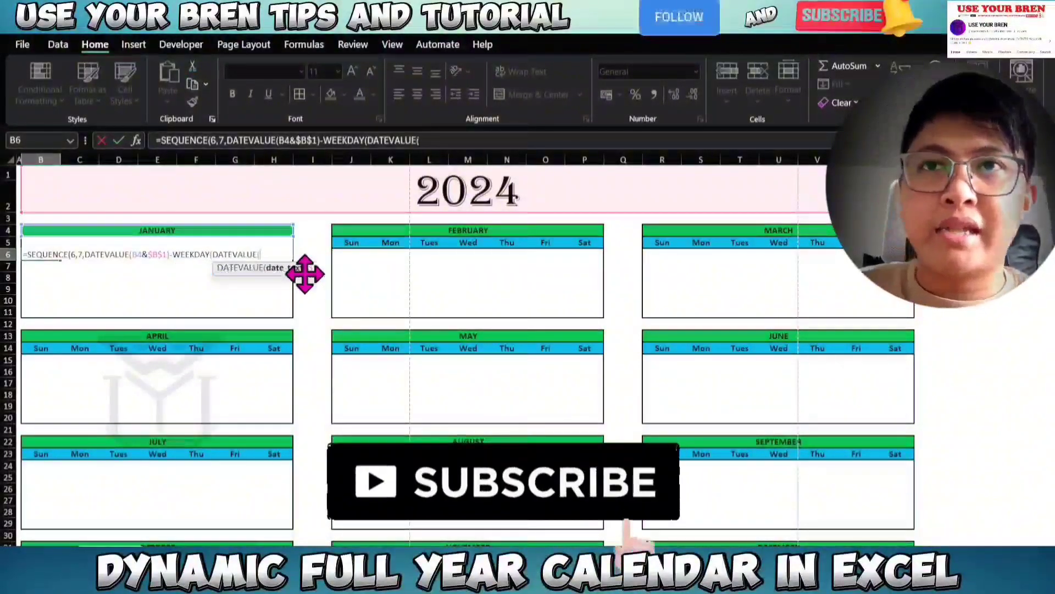
pyautogui.click(196, 231)
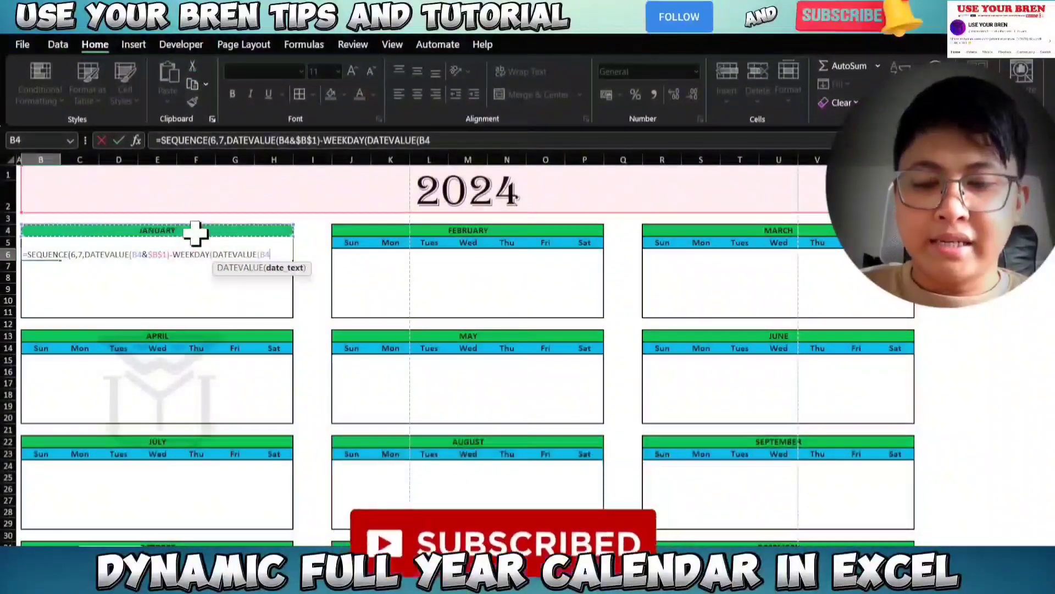
pyautogui.write('&')
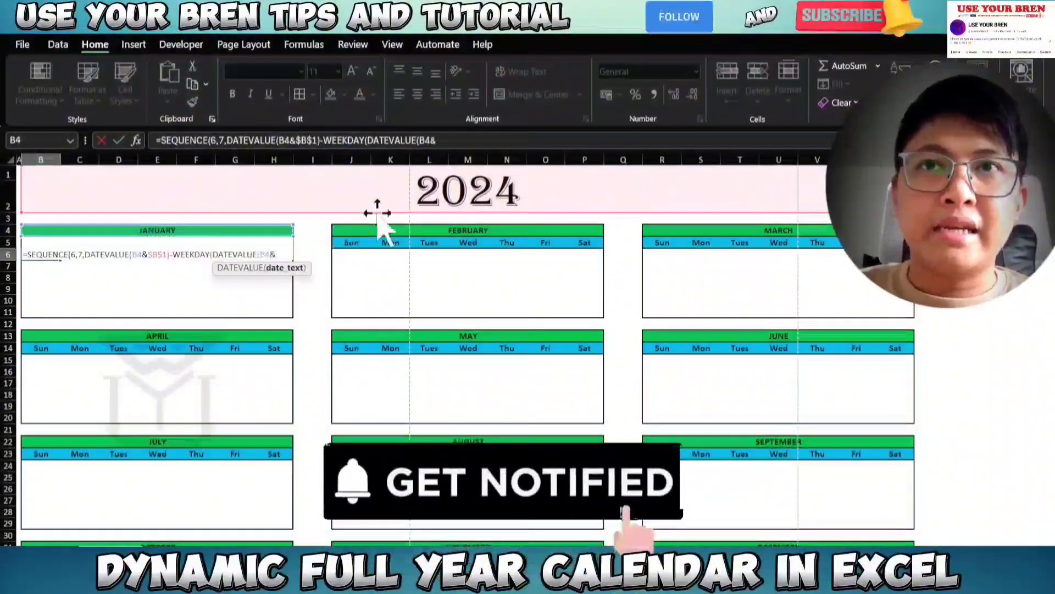
pyautogui.click(393, 191)
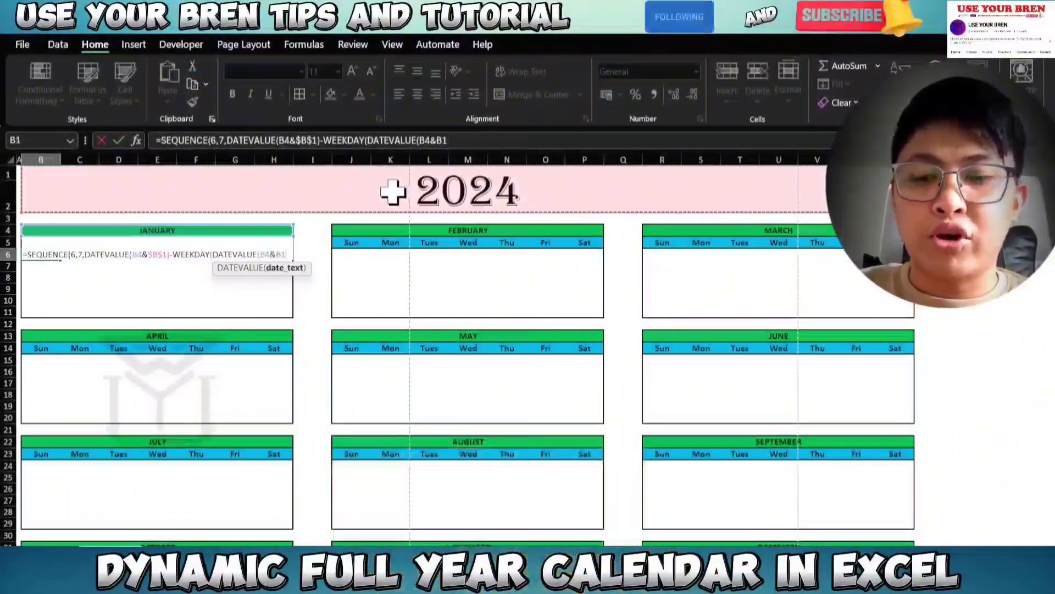
pyautogui.press('F4')
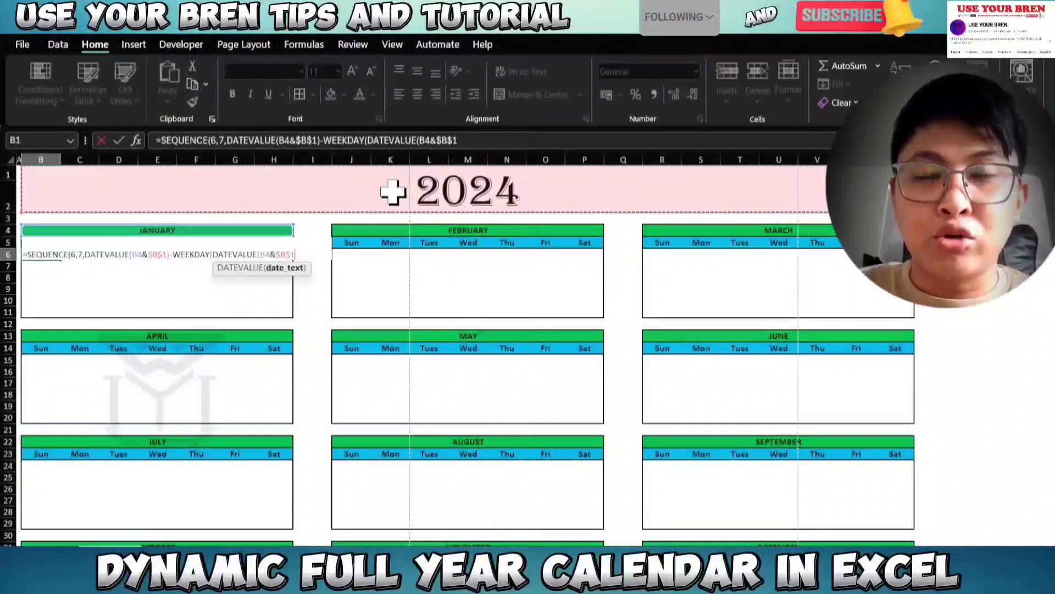
pyautogui.write(')')
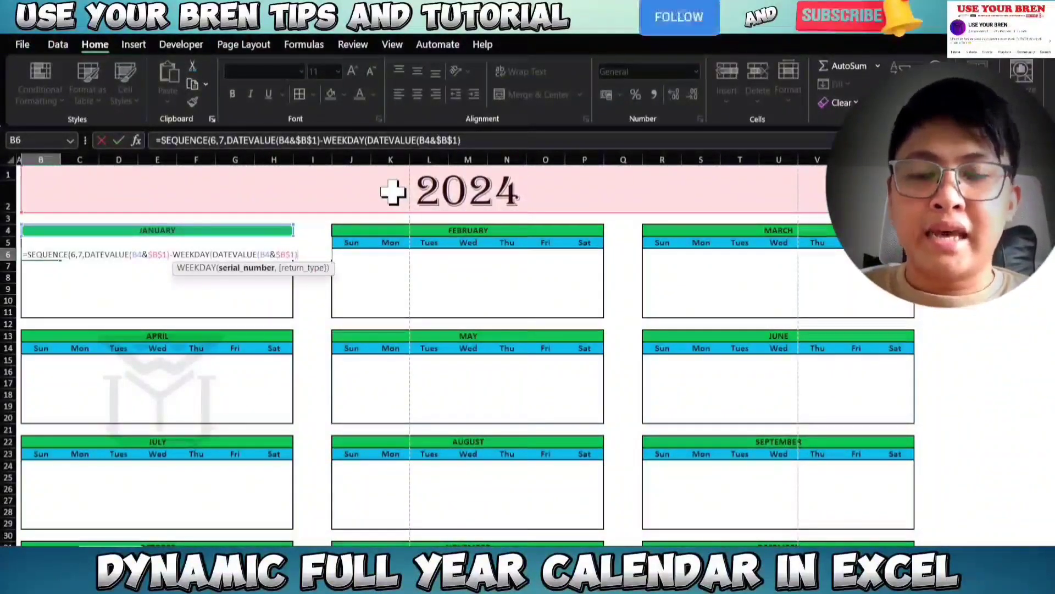
# - Complete the formula with WEEKDAY return type 1, +1 on the start value and a step of 1, and enter it
pyautogui.write(',')
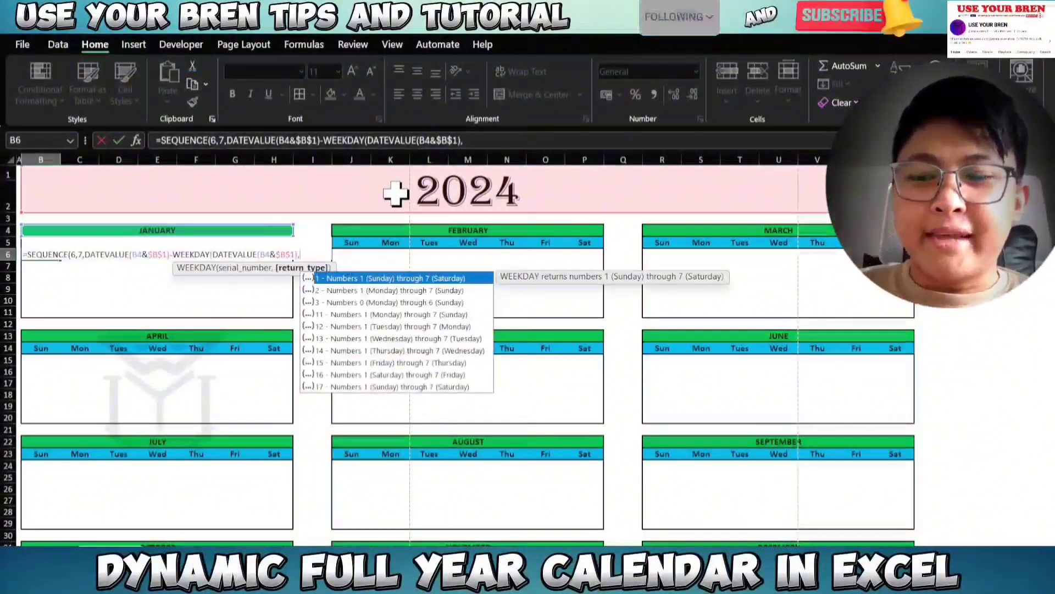
pyautogui.write('1')
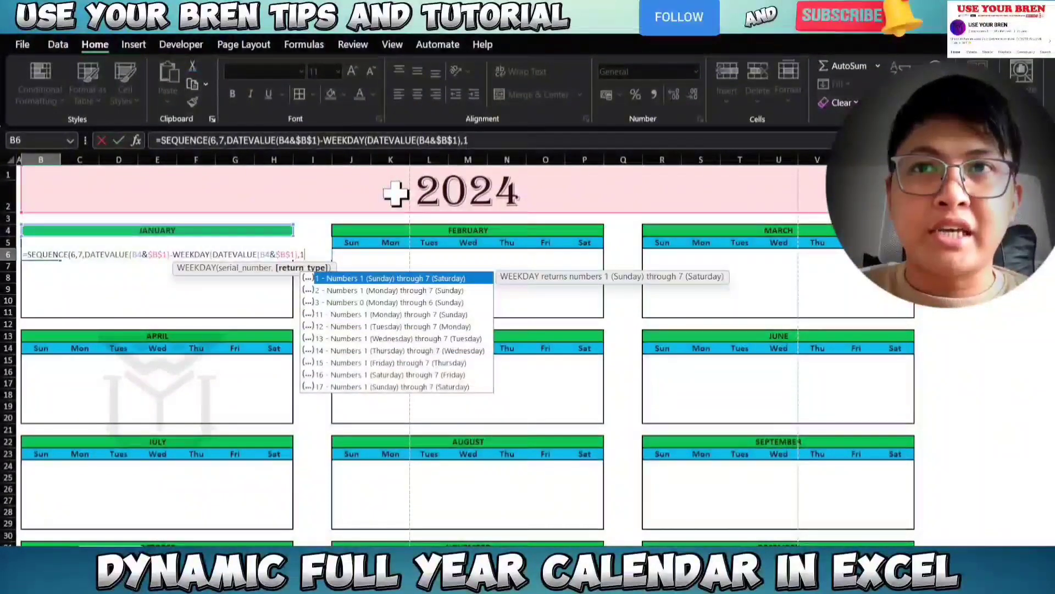
pyautogui.write(')+')
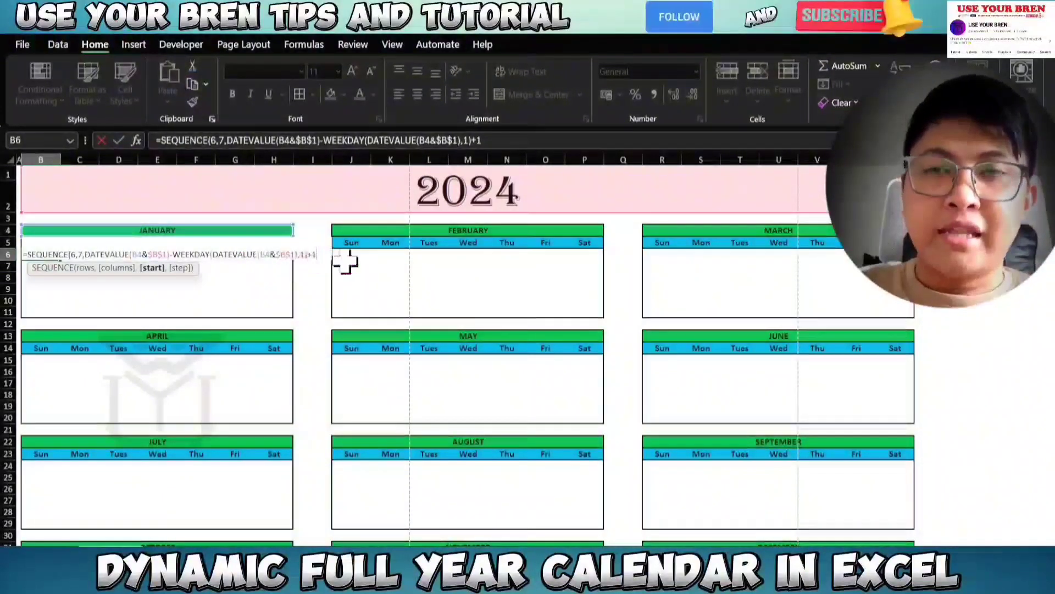
pyautogui.write('1')
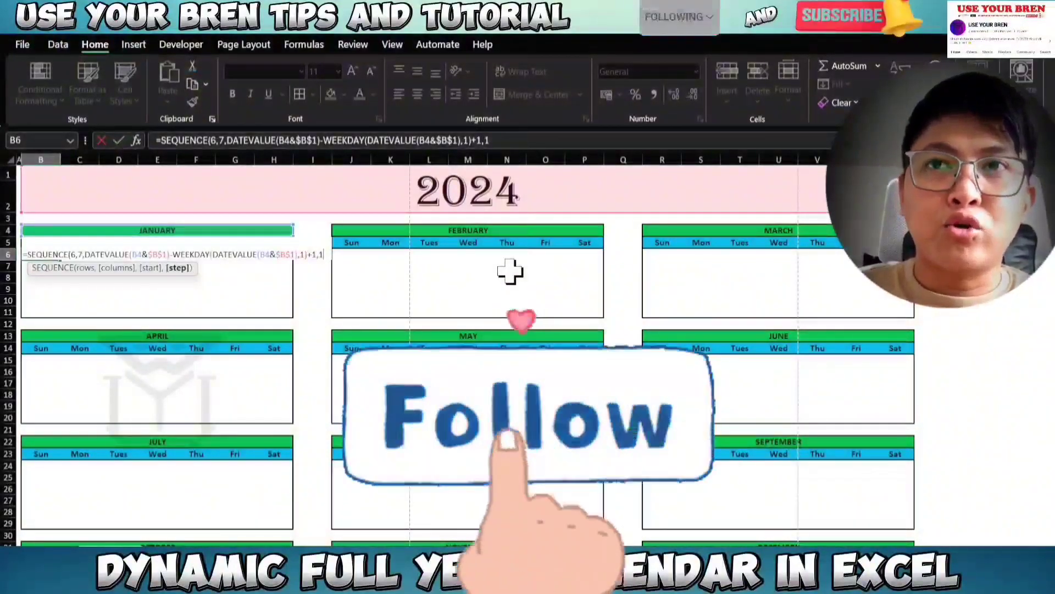
pyautogui.write(')')
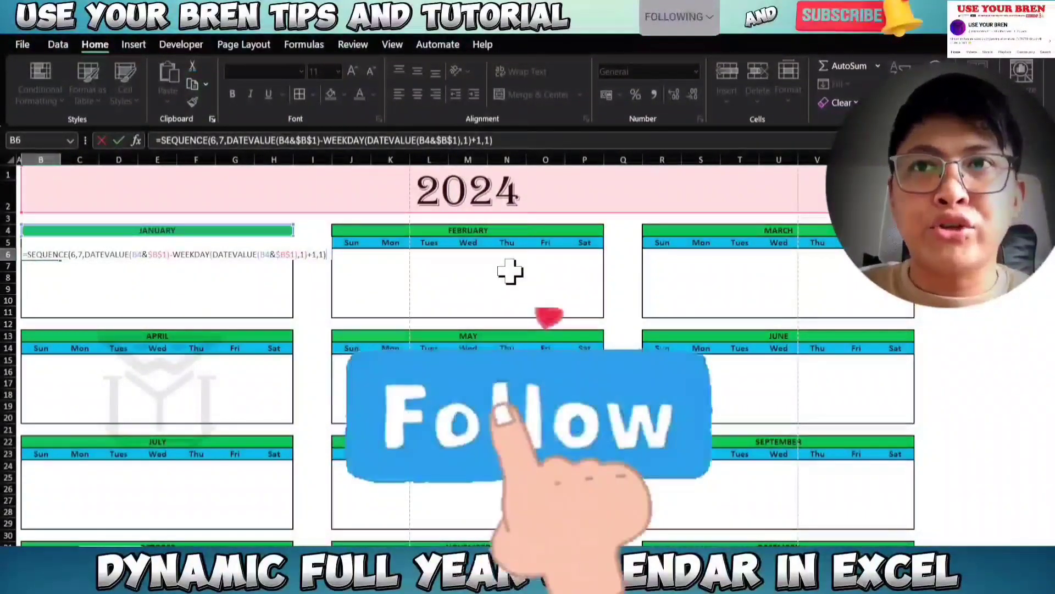
pyautogui.press('Return')
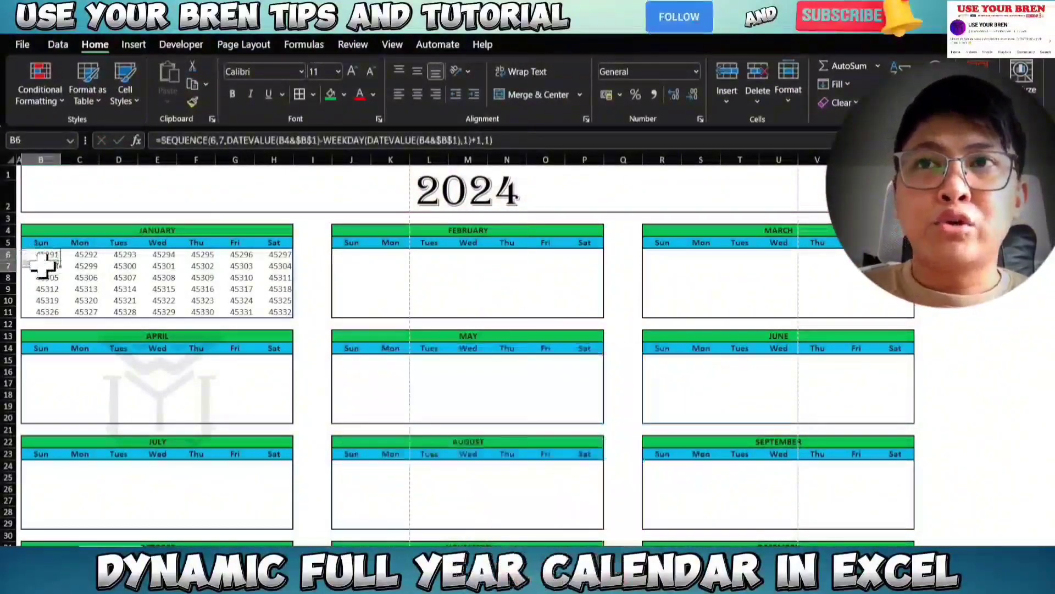
# - Apply the Short Date number format to the January date block B6:H11
pyautogui.moveTo(39, 256); pyautogui.dragTo(270, 309)
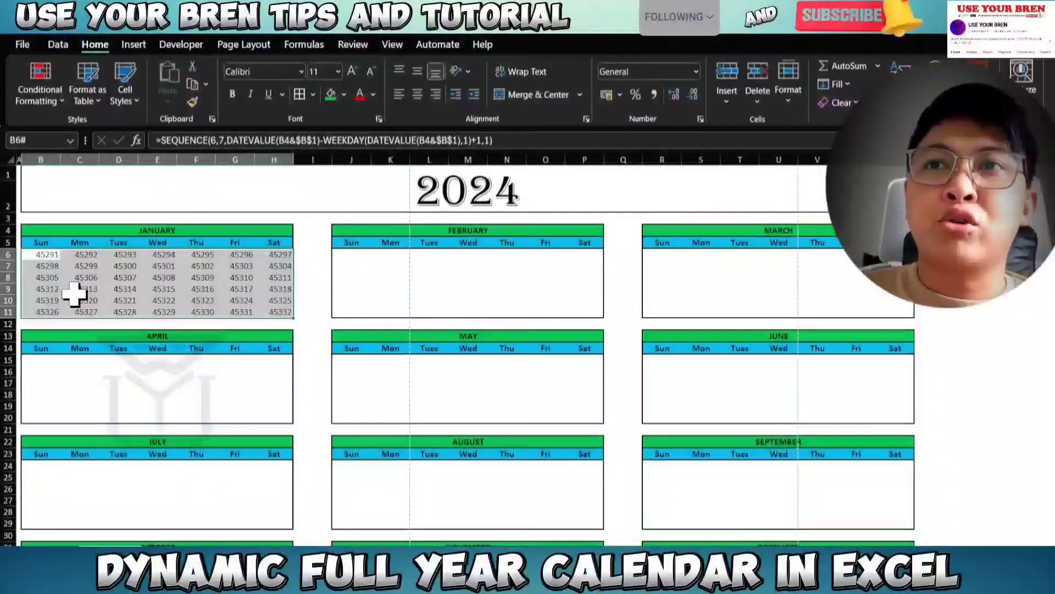
pyautogui.click(695, 72)
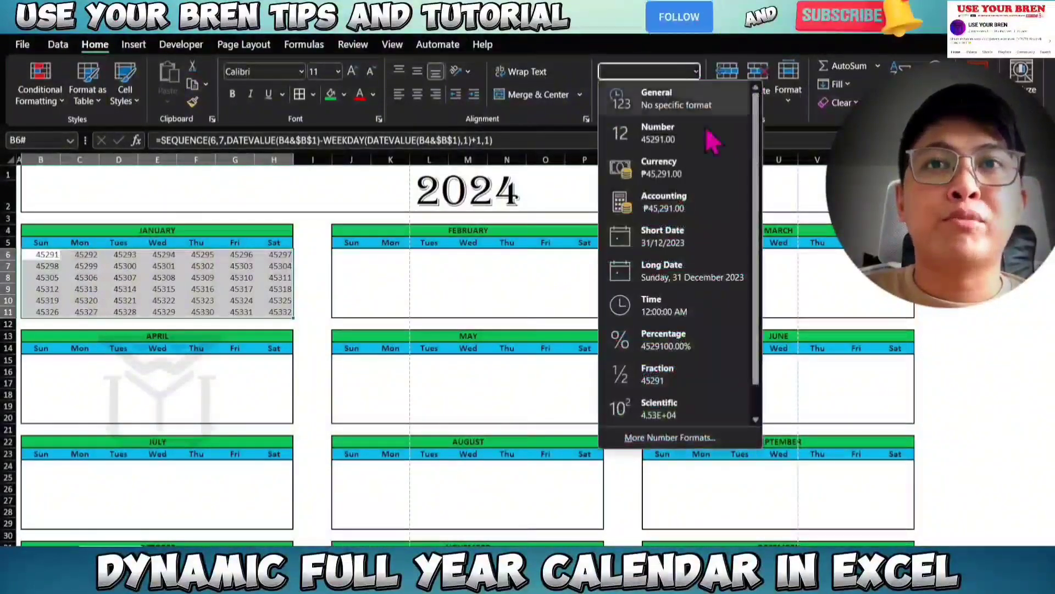
pyautogui.click(717, 238)
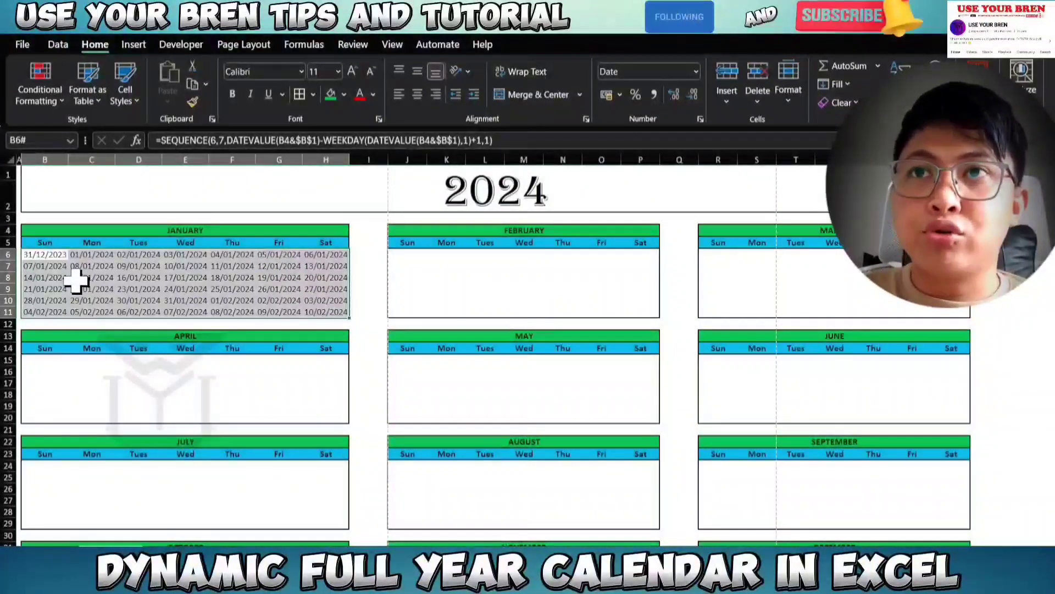
# - Give the January dates the custom number format d and center them in their cells
pyautogui.hotkey('ctrl', '1')
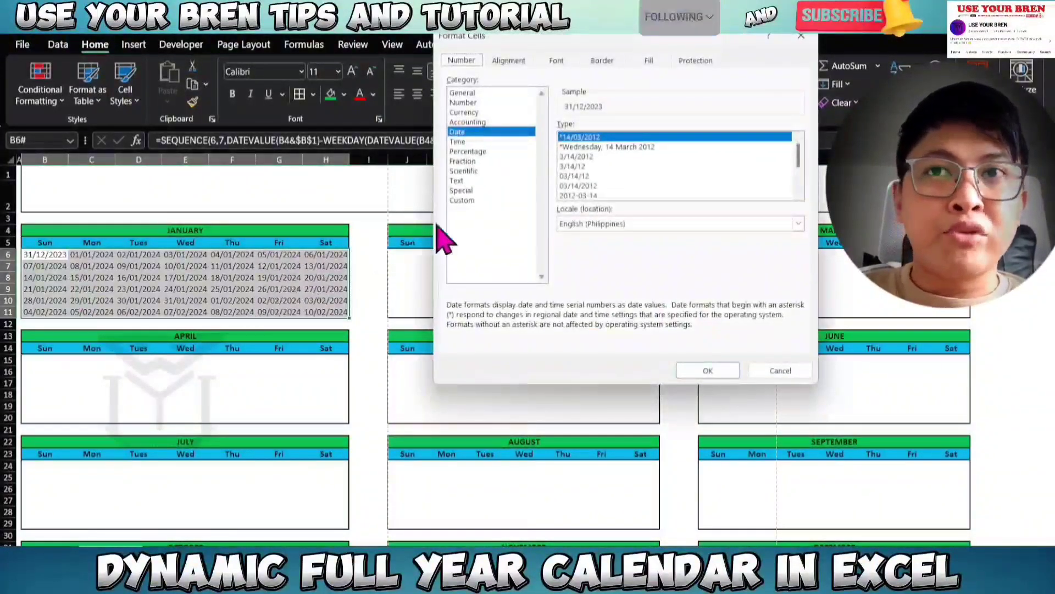
pyautogui.click(477, 205)
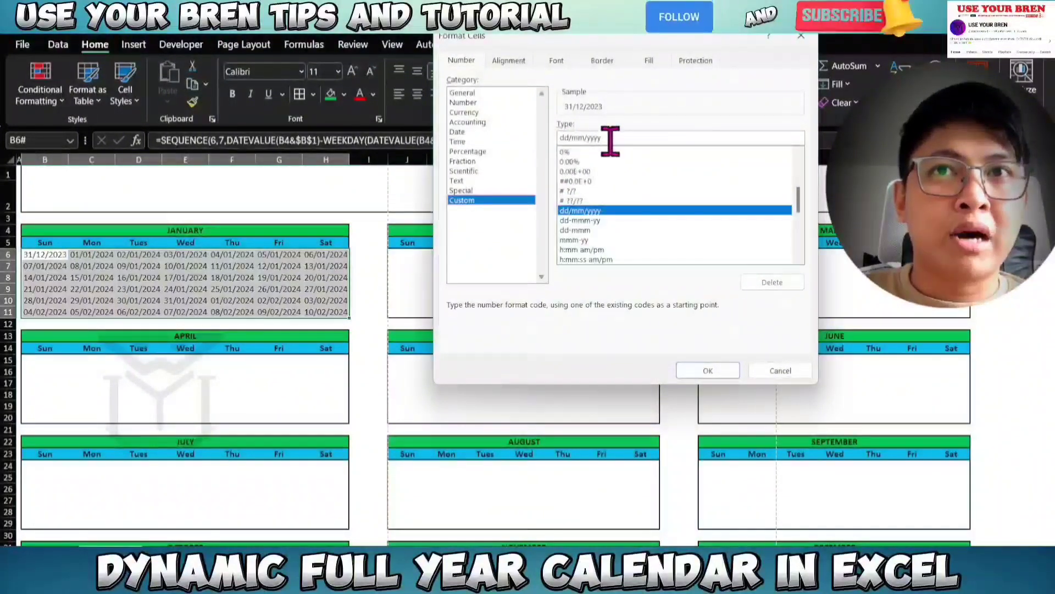
pyautogui.moveTo(611, 142); pyautogui.dragTo(514, 142)
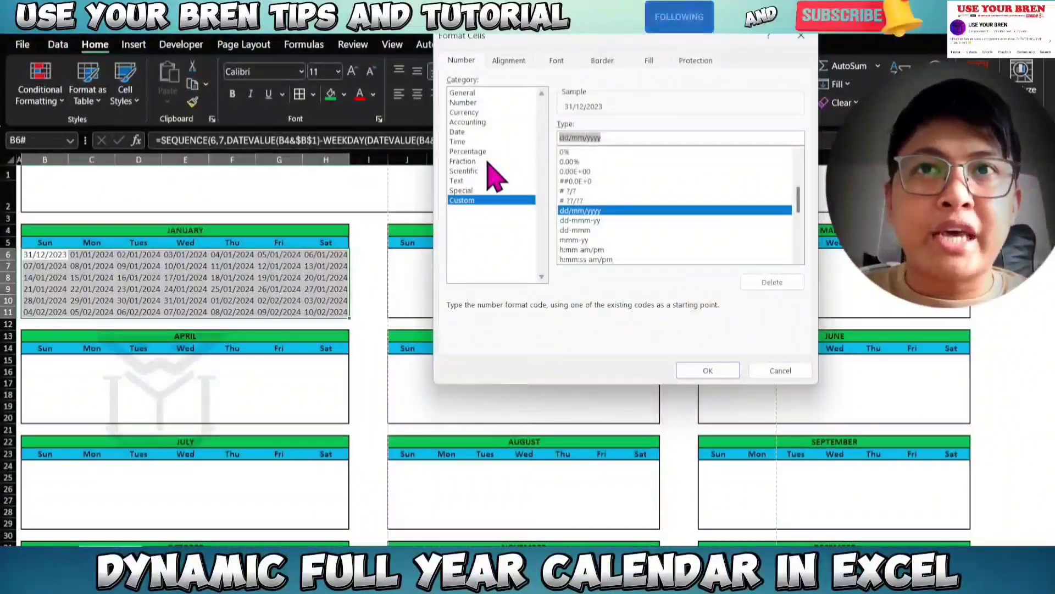
pyautogui.write('d')
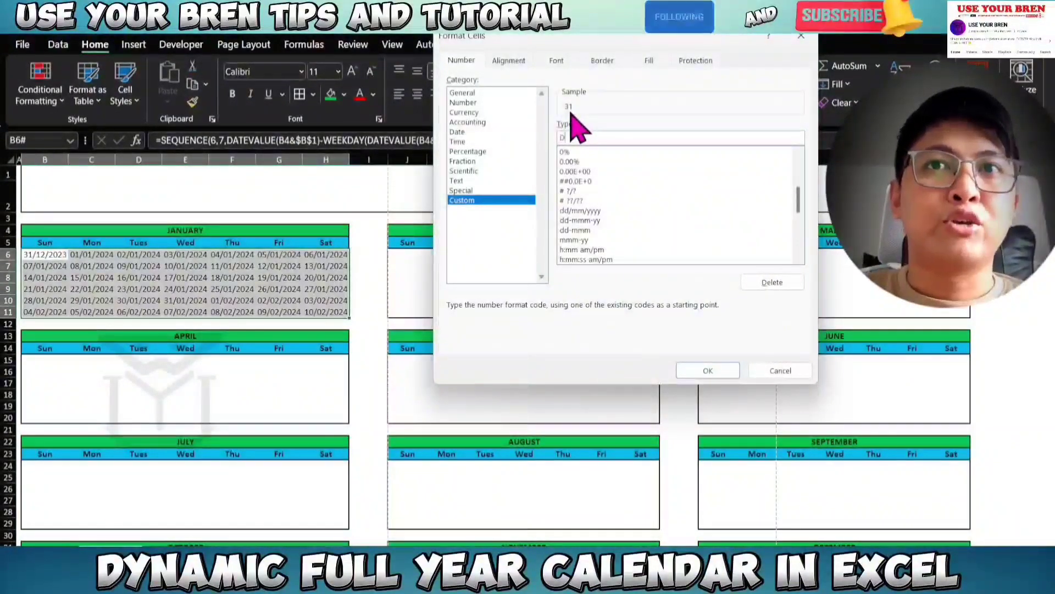
pyautogui.click(721, 376)
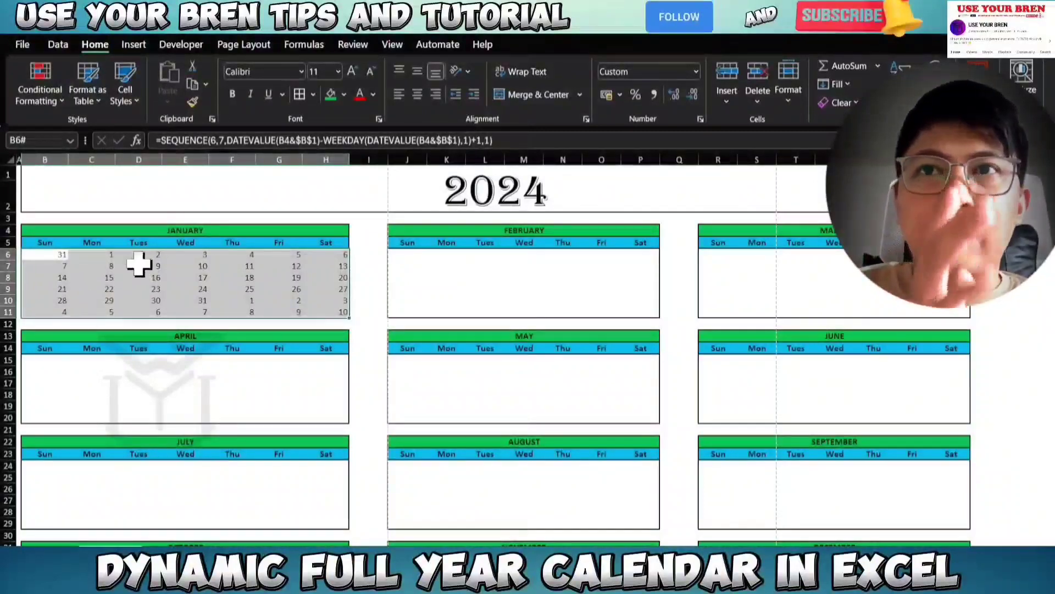
pyautogui.click(417, 94)
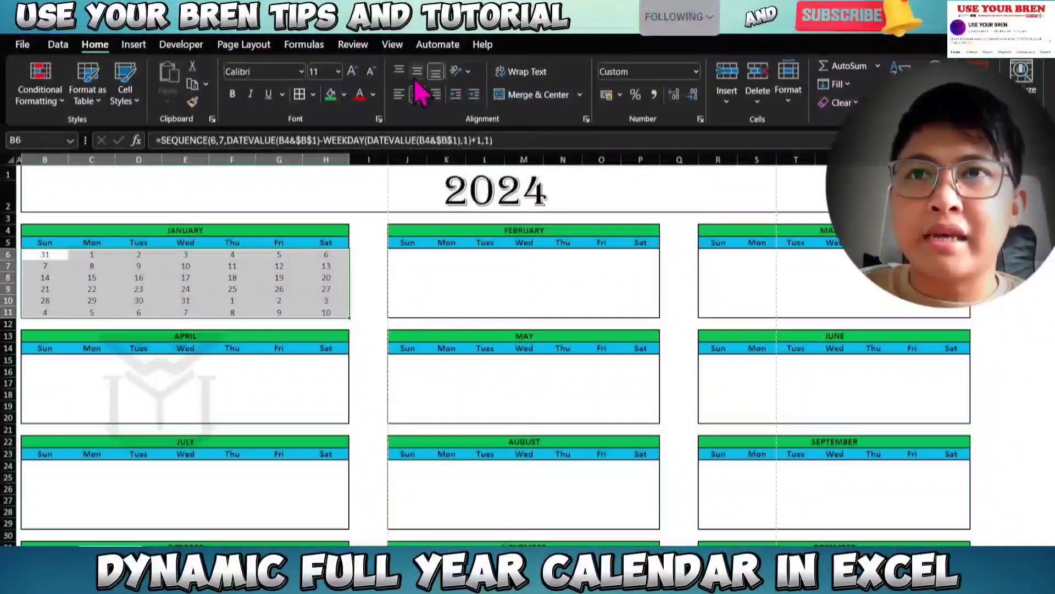
# - Copy the January date block and paste it into the February and March blocks
pyautogui.click(53, 253)
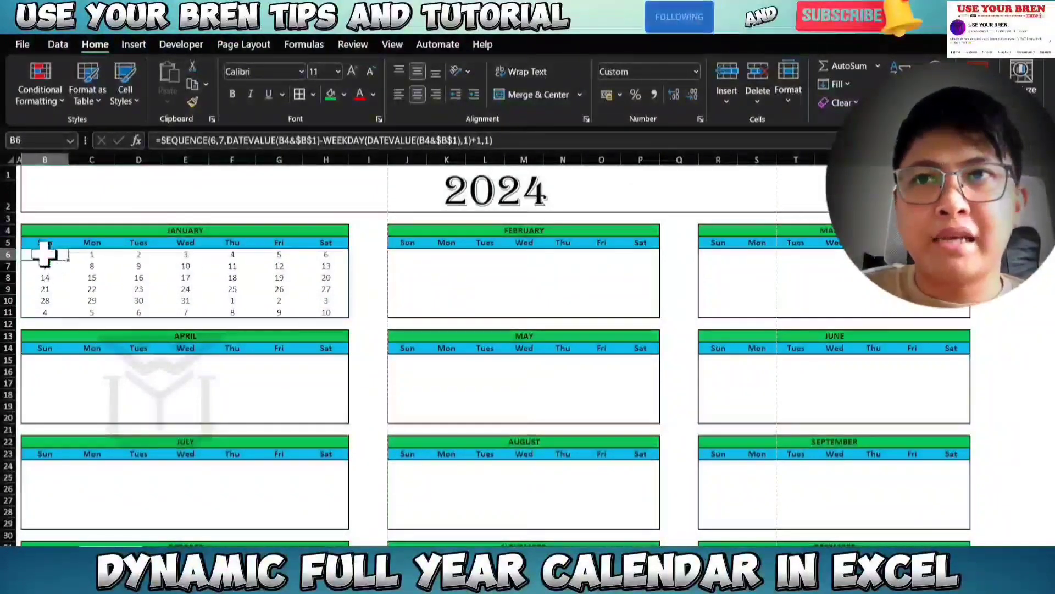
pyautogui.moveTo(44, 254); pyautogui.dragTo(330, 312)
pyautogui.hotkey('ctrl', 'c')
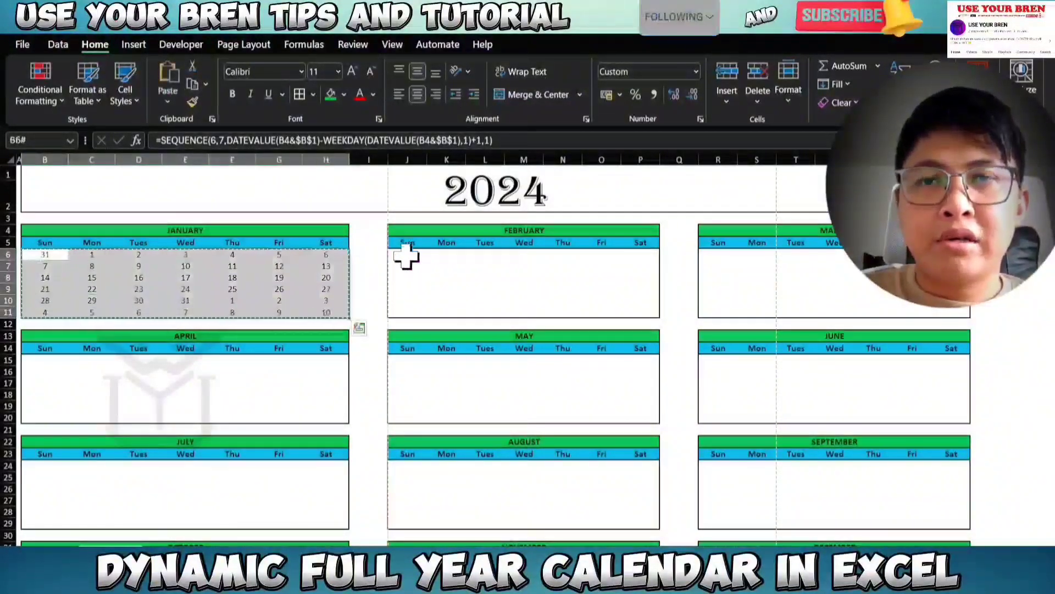
pyautogui.click(407, 254)
pyautogui.hotkey('ctrl', 'v')
pyautogui.click(718, 254)
pyautogui.hotkey('ctrl', 'v')
# - Paste the copied January date block into each remaining month block from April through December
pyautogui.click(44, 360)
pyautogui.hotkey('ctrl', 'v')
pyautogui.click(408, 360)
pyautogui.hotkey('ctrl', 'v')
pyautogui.click(718, 360)
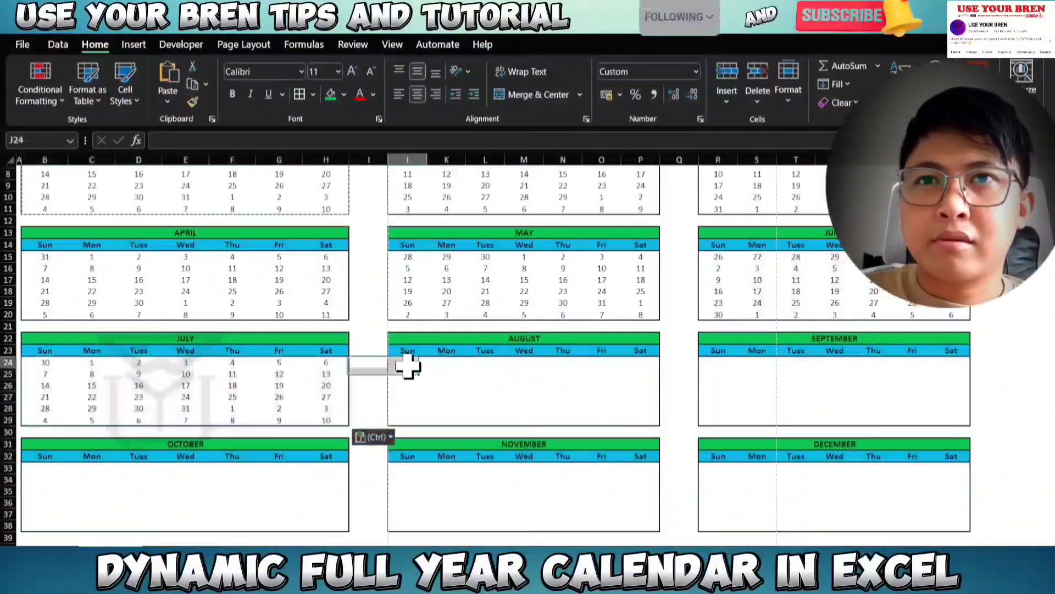
pyautogui.hotkey('ctrl', 'v')
pyautogui.click(718, 364)
pyautogui.hotkey('ctrl', 'v')
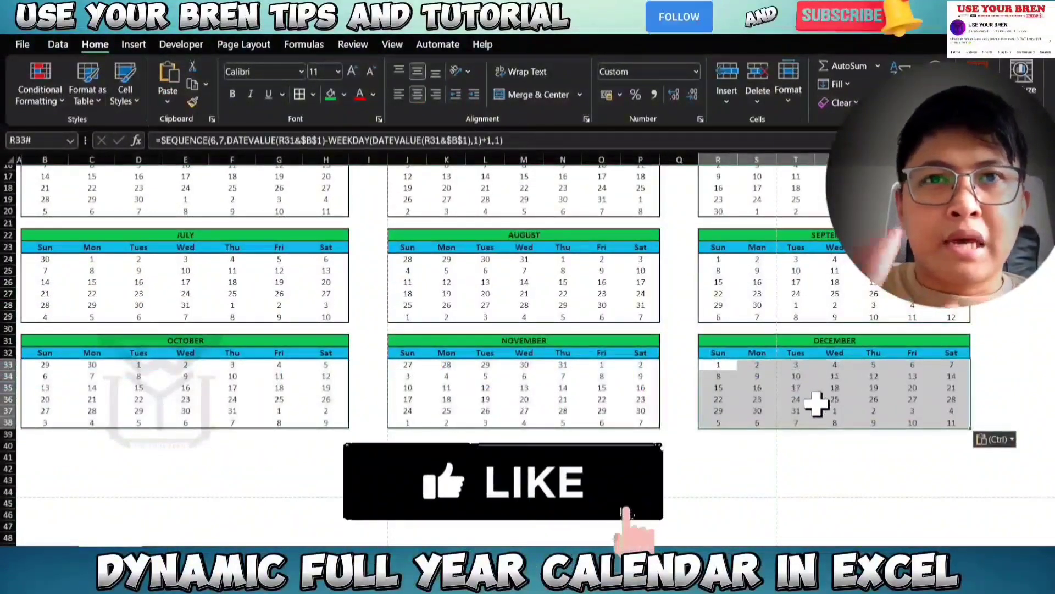
# - Look over the date blocks of all twelve months from January to December
pyautogui.scroll(6, 704, 497)
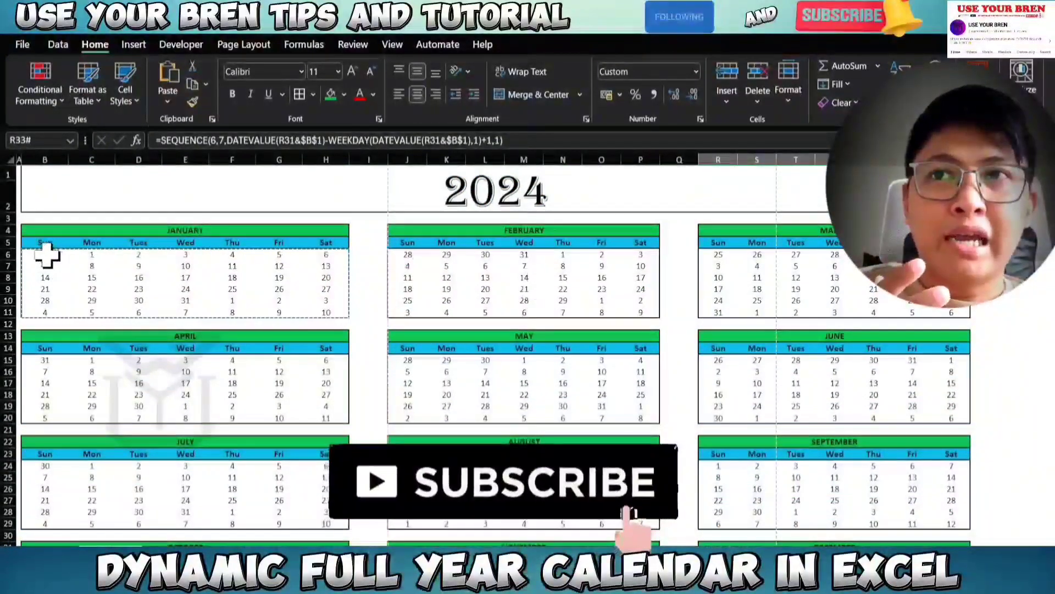
pyautogui.moveTo(46, 255); pyautogui.dragTo(373, 316)
pyautogui.scroll(-5, 777, 365)
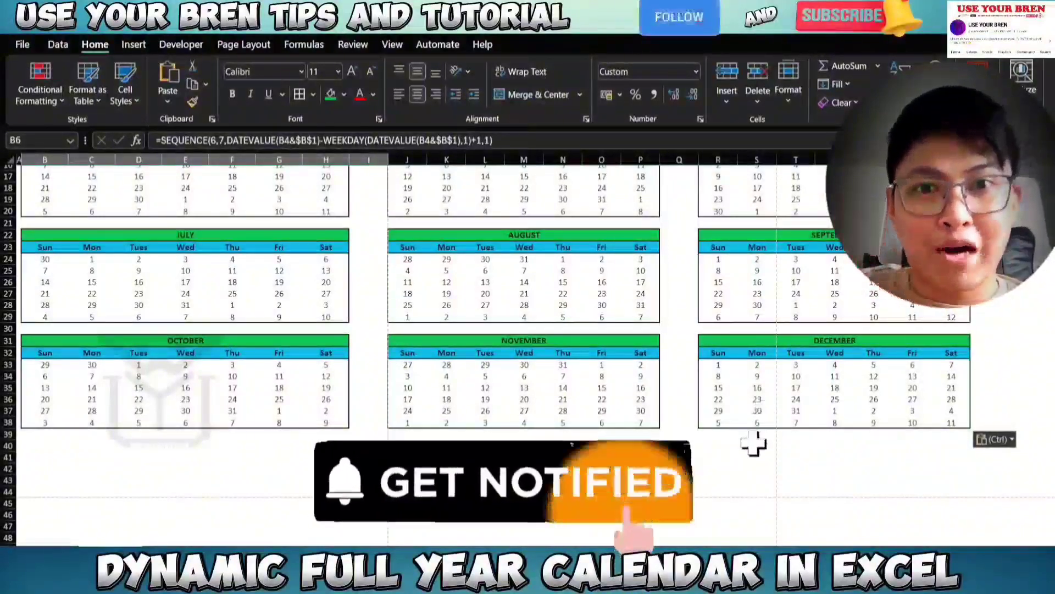
pyautogui.scroll(3, 753, 440)
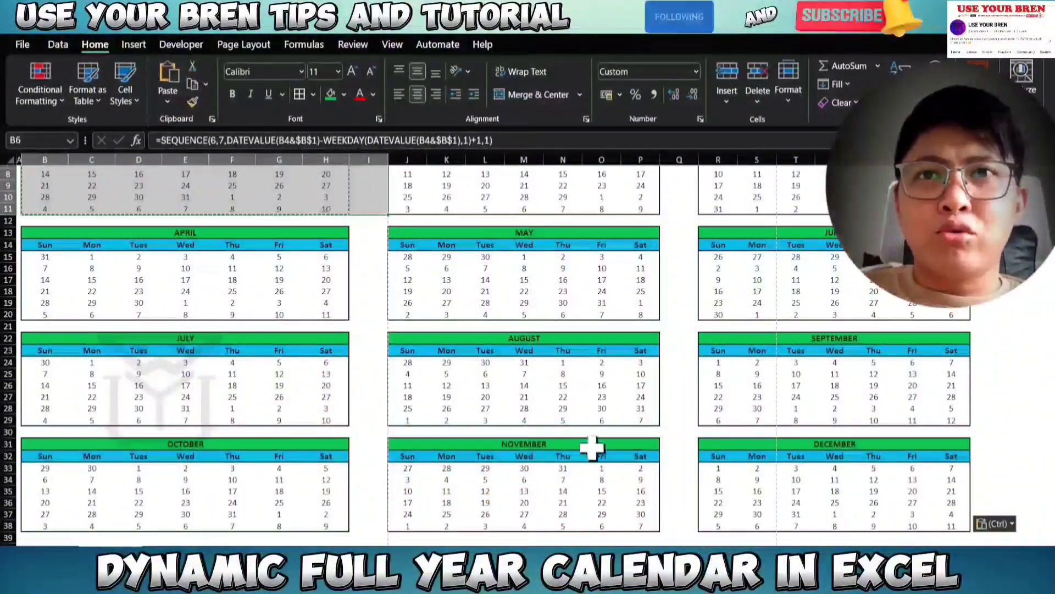
pyautogui.scroll(2, 512, 447)
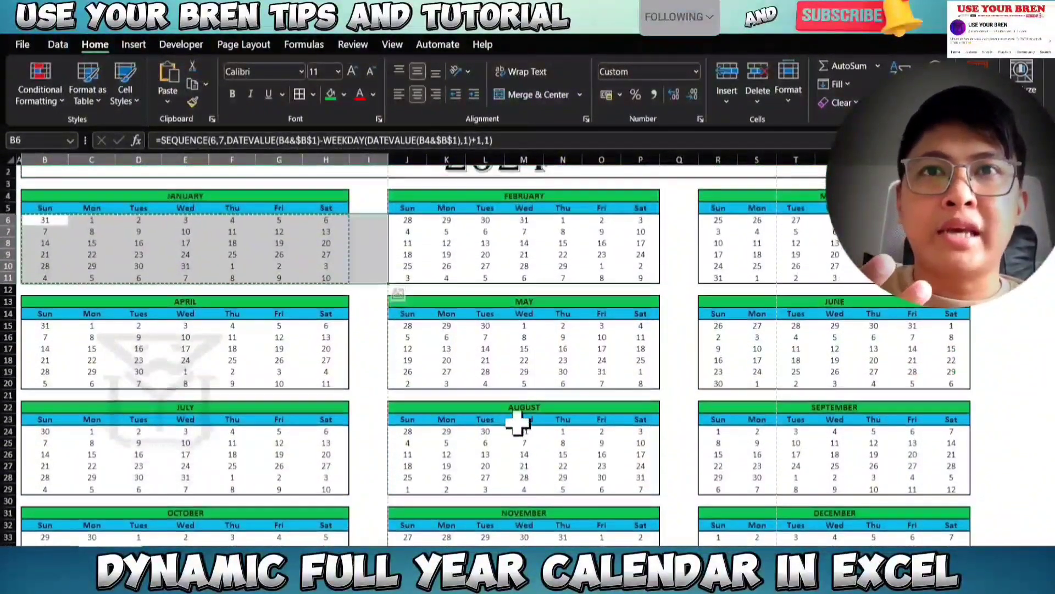
pyautogui.scroll(-1, 516, 424)
pyautogui.scroll(-2, 525, 415)
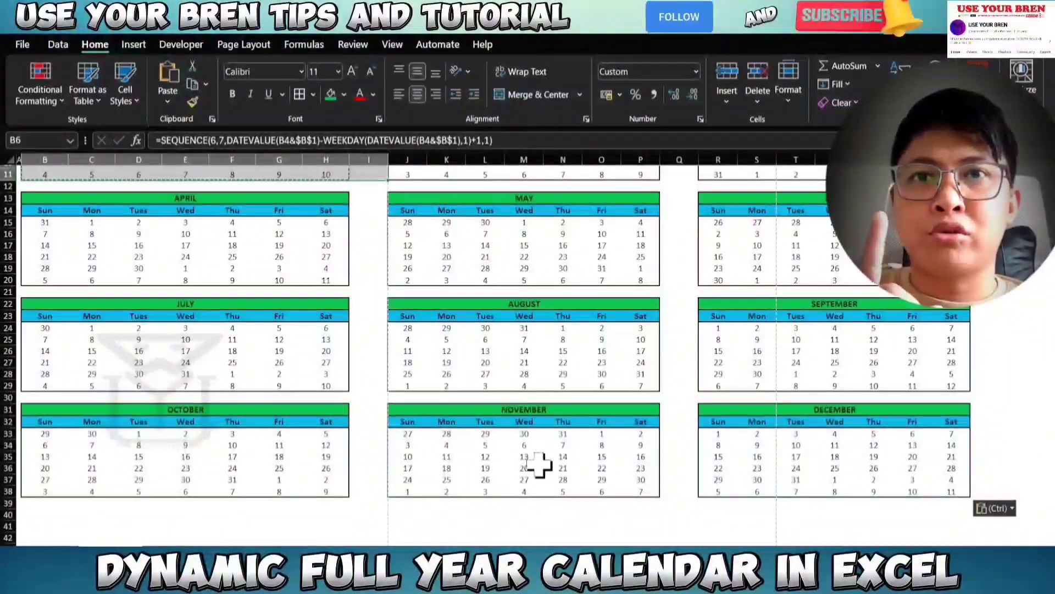
# - Compare the first day of the November block with November 2024 in the system calendar
pyautogui.click(599, 436)
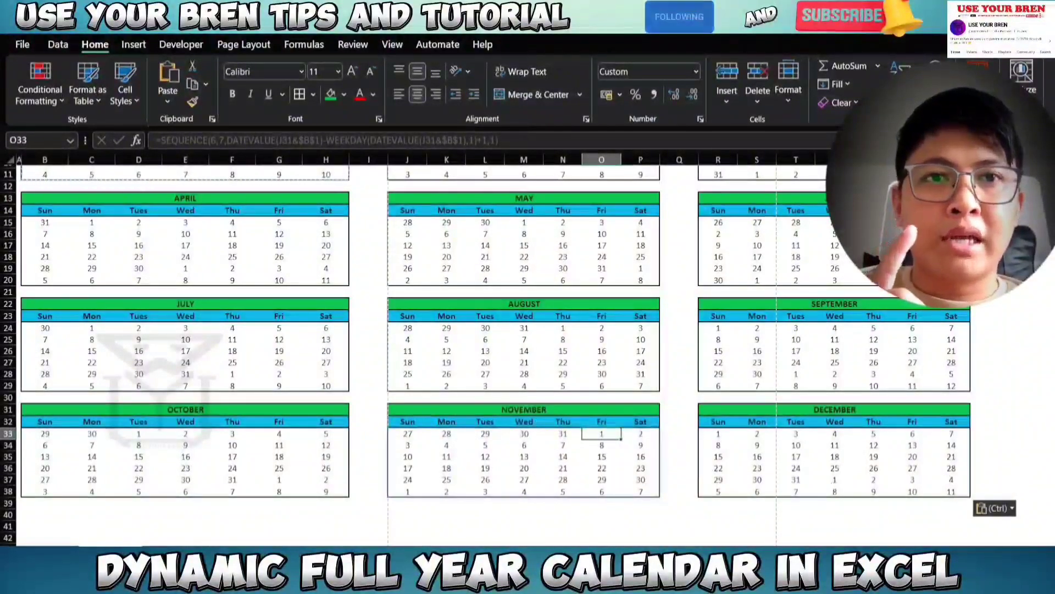
pyautogui.press('super+n')
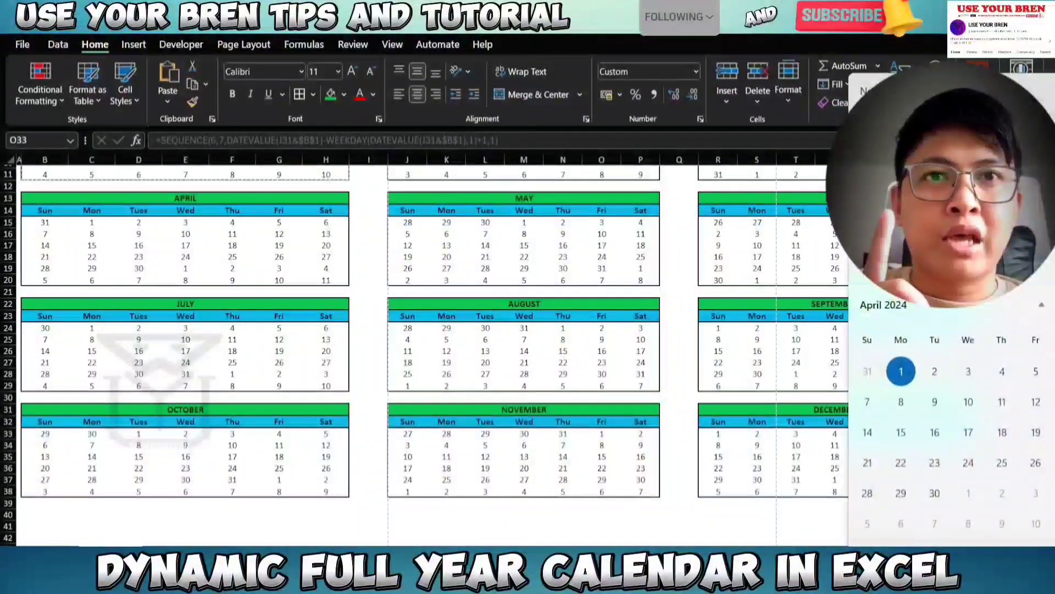
pyautogui.scroll(-5, 951, 440)
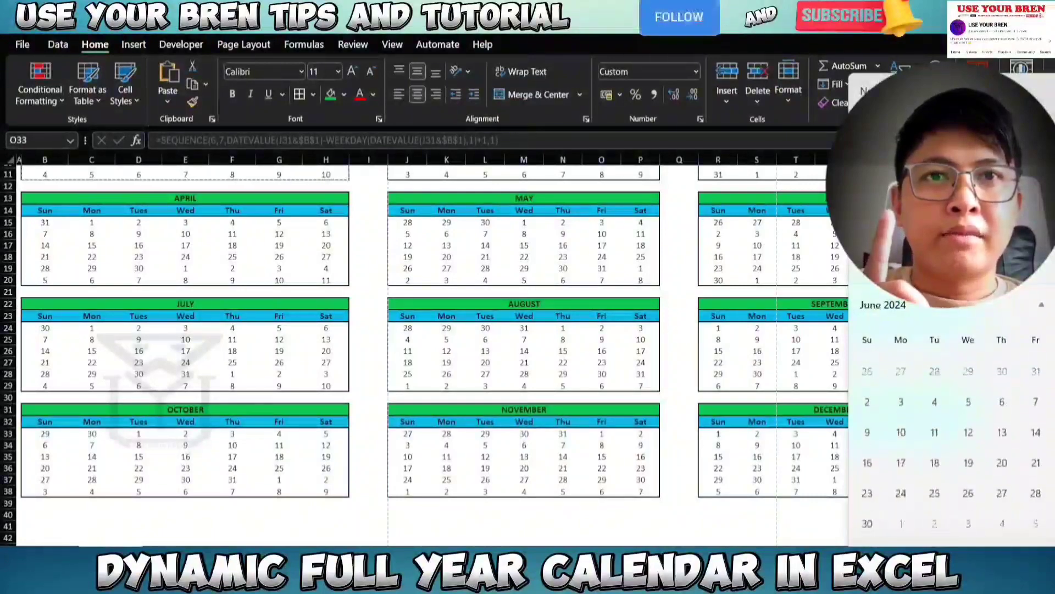
pyautogui.scroll(-2, 951, 440)
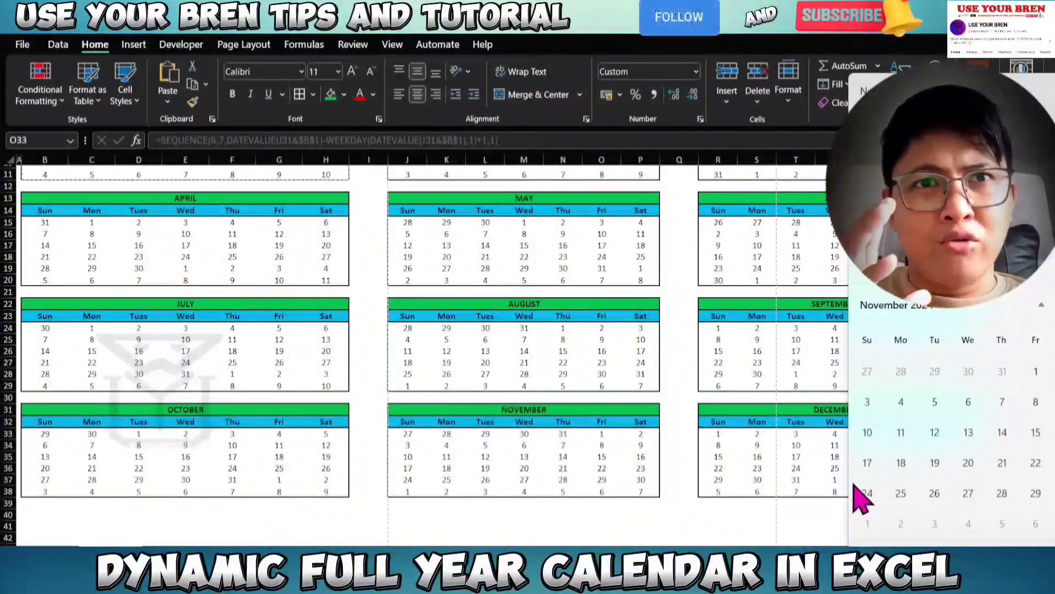
pyautogui.click(627, 530)
pyautogui.scroll(1, 572, 499)
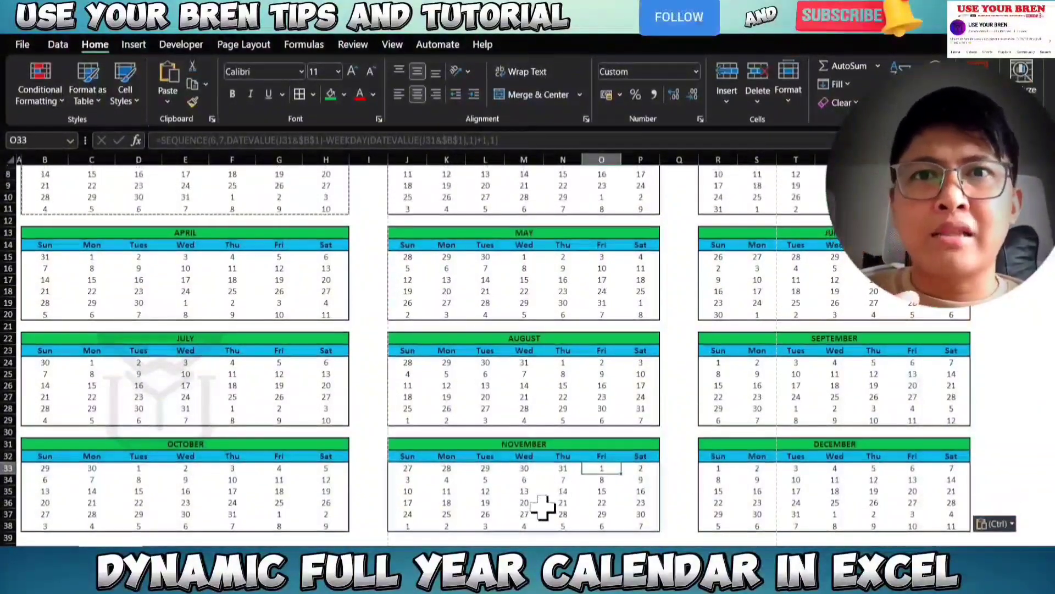
pyautogui.scroll(3, 605, 481)
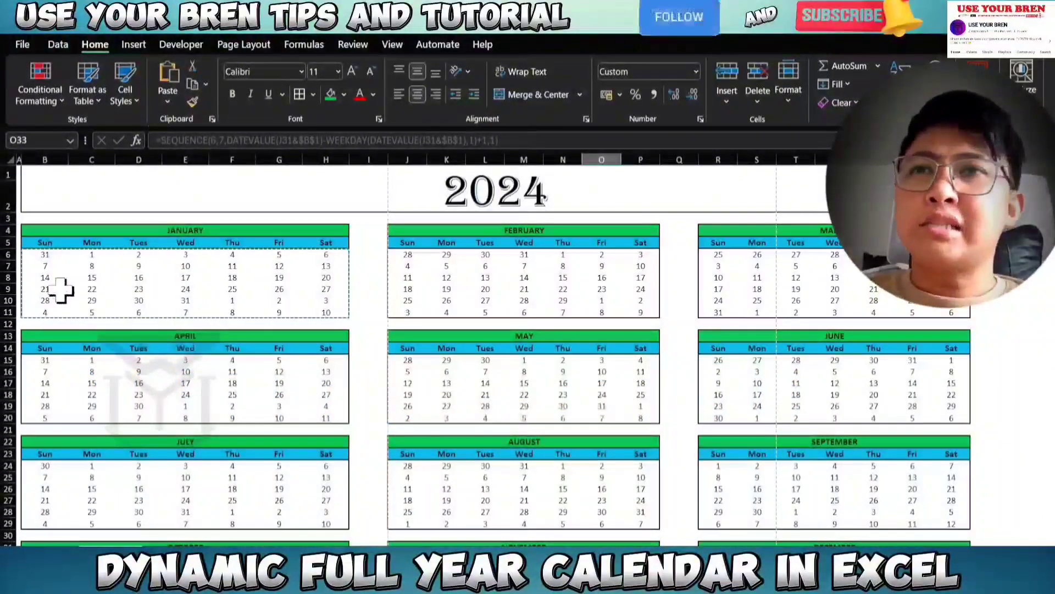
# - Examine the January block for days that belong to the previous or the following month
pyautogui.moveTo(44, 253); pyautogui.dragTo(313, 310)
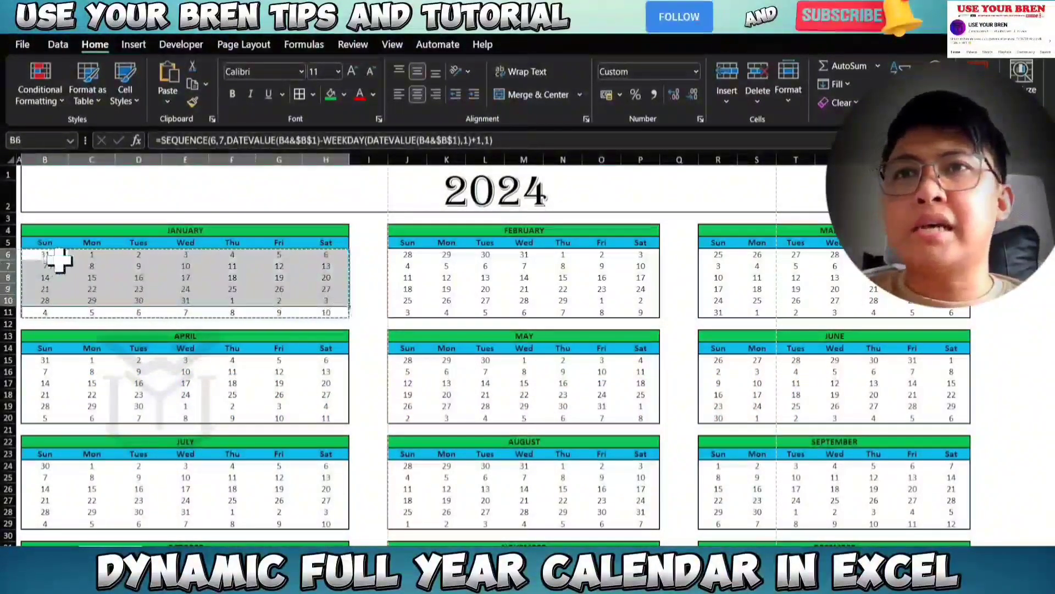
pyautogui.moveTo(58, 261); pyautogui.dragTo(321, 315)
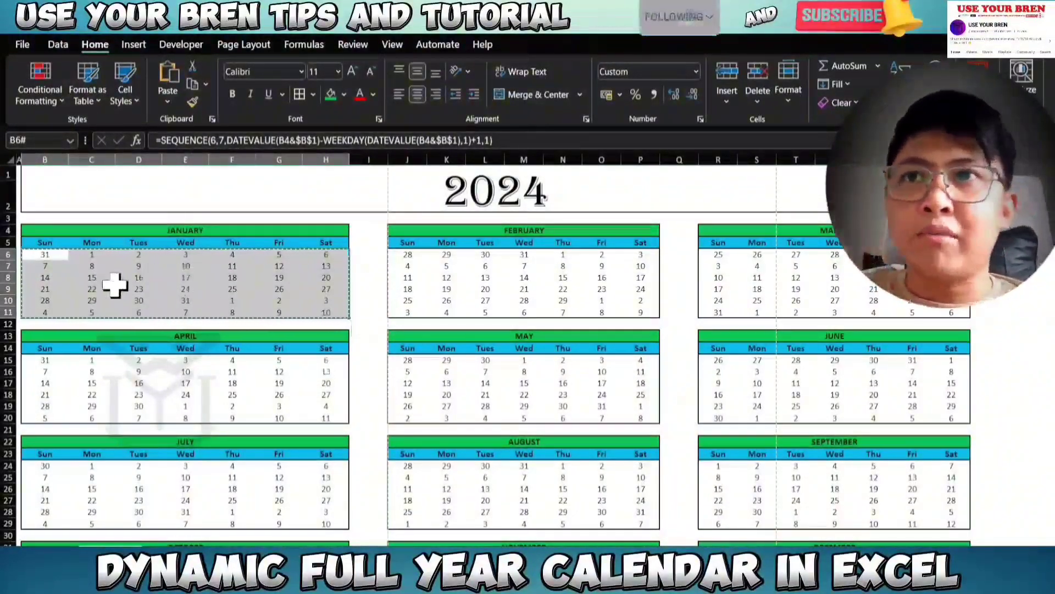
pyautogui.click(48, 256)
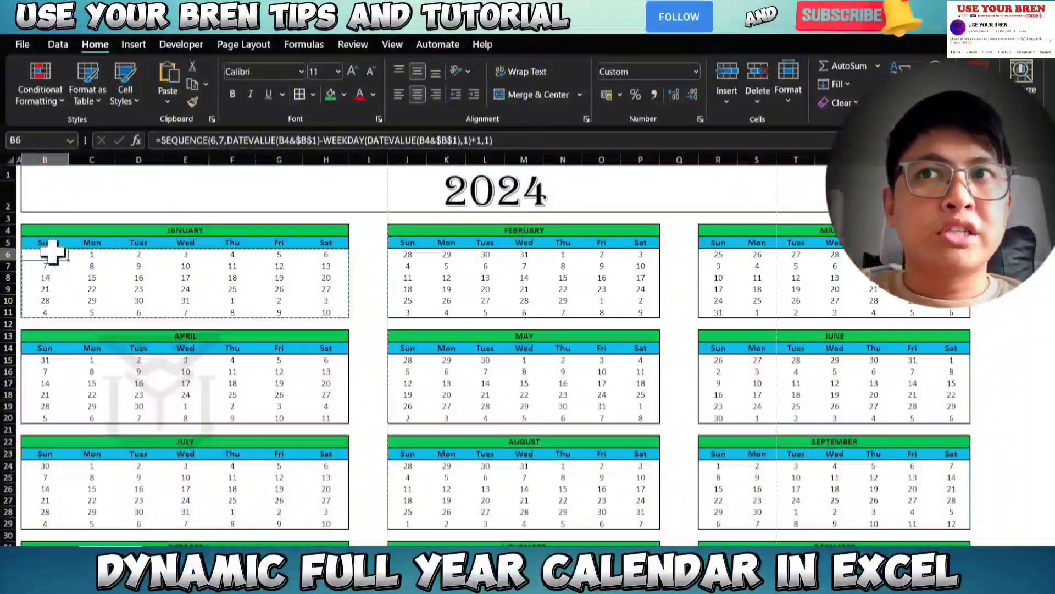
pyautogui.click(92, 257)
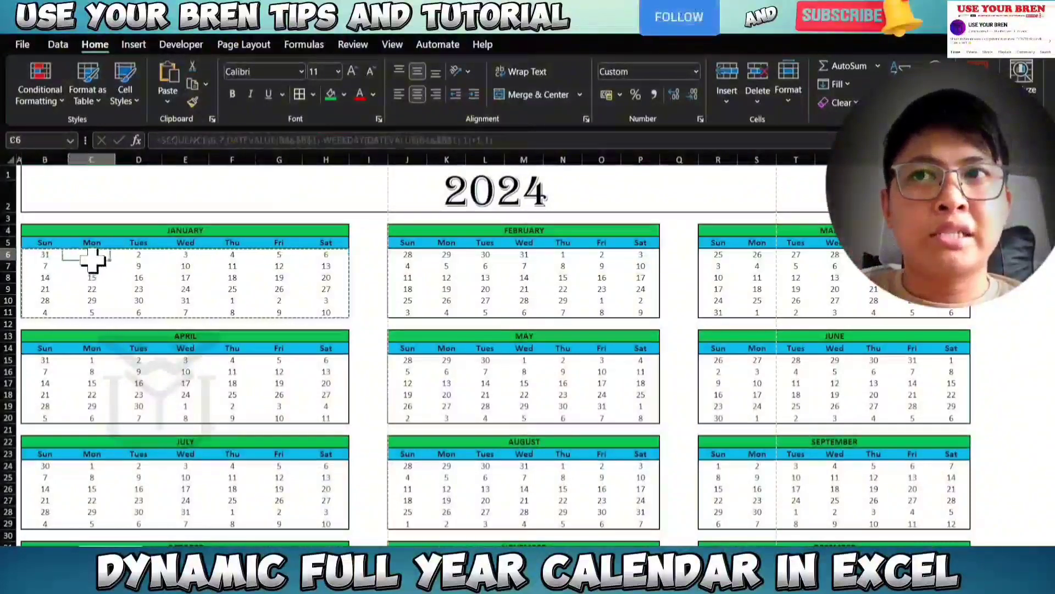
pyautogui.click(192, 301)
pyautogui.click(233, 304)
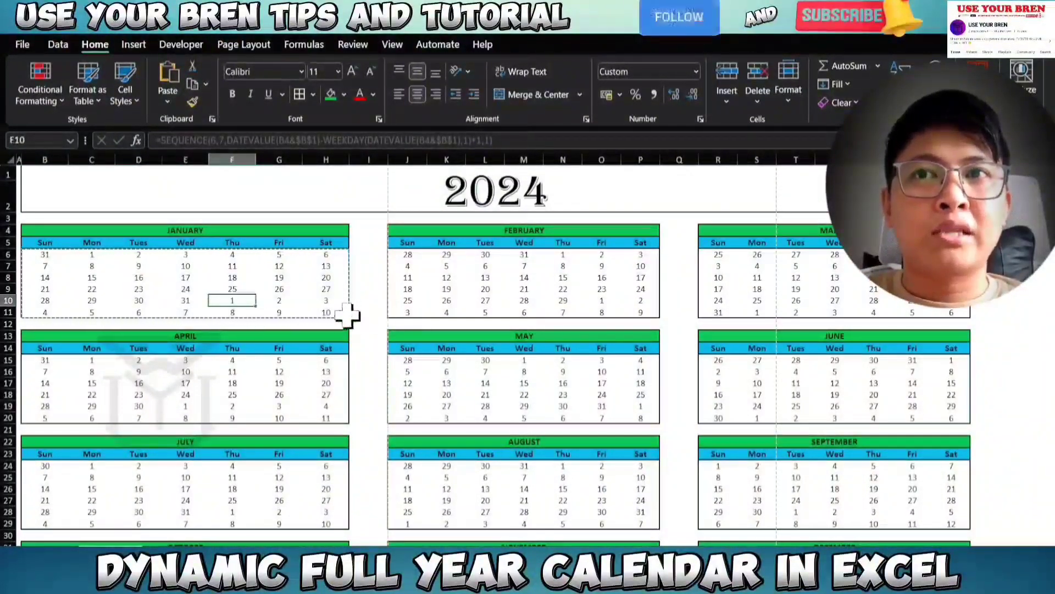
pyautogui.click(325, 312)
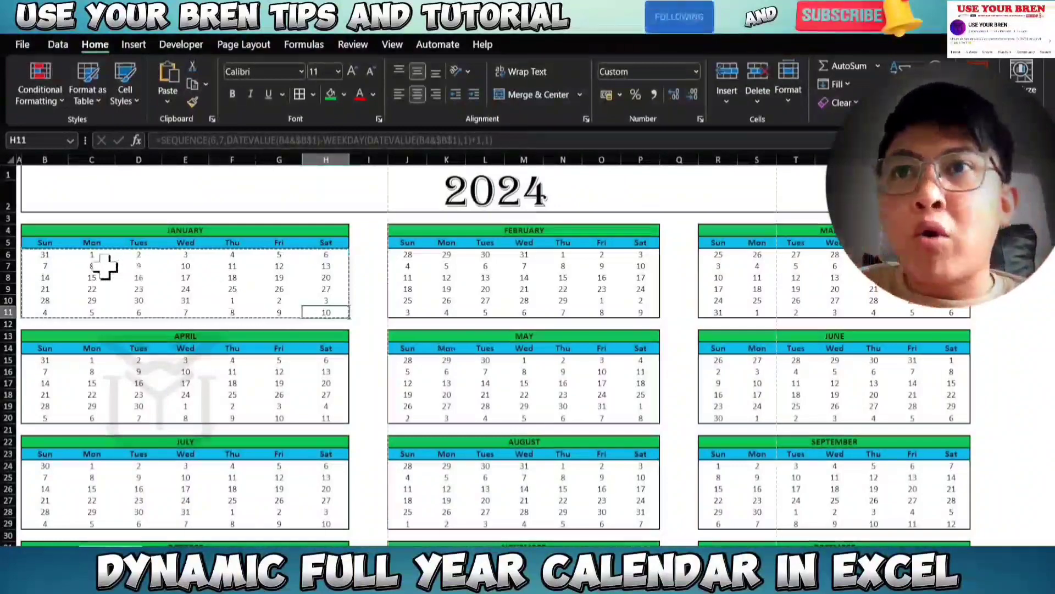
pyautogui.moveTo(46, 256); pyautogui.dragTo(312, 308)
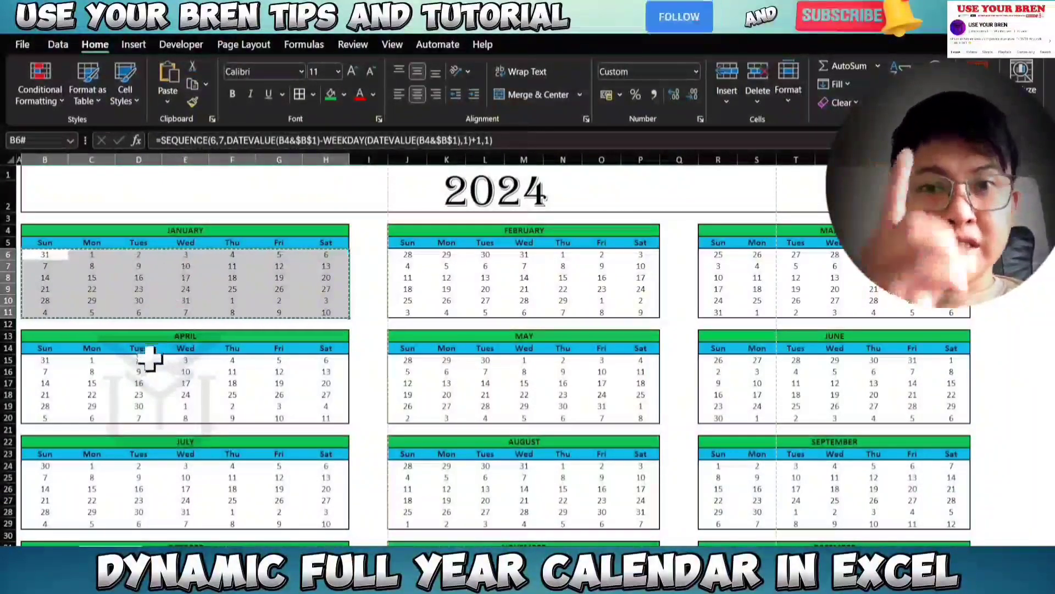
pyautogui.click(563, 290)
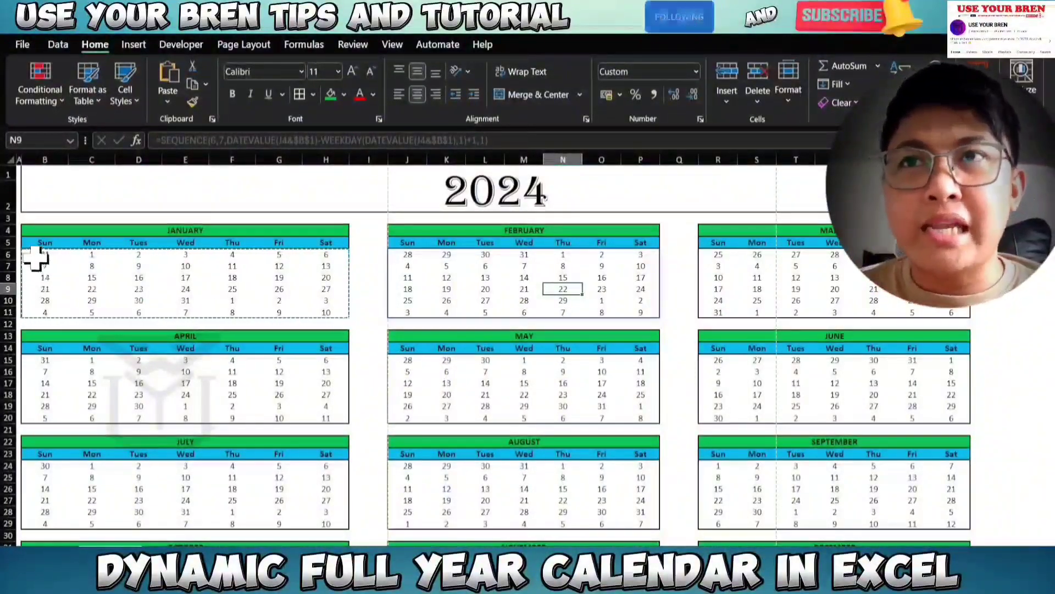
# - Create a formula-based conditional formatting rule for the January dates B6:H11 with =MONTH(B6)<>MONTH(DATEVALUE($B$4&$B$1))
pyautogui.moveTo(35, 258); pyautogui.dragTo(325, 313)
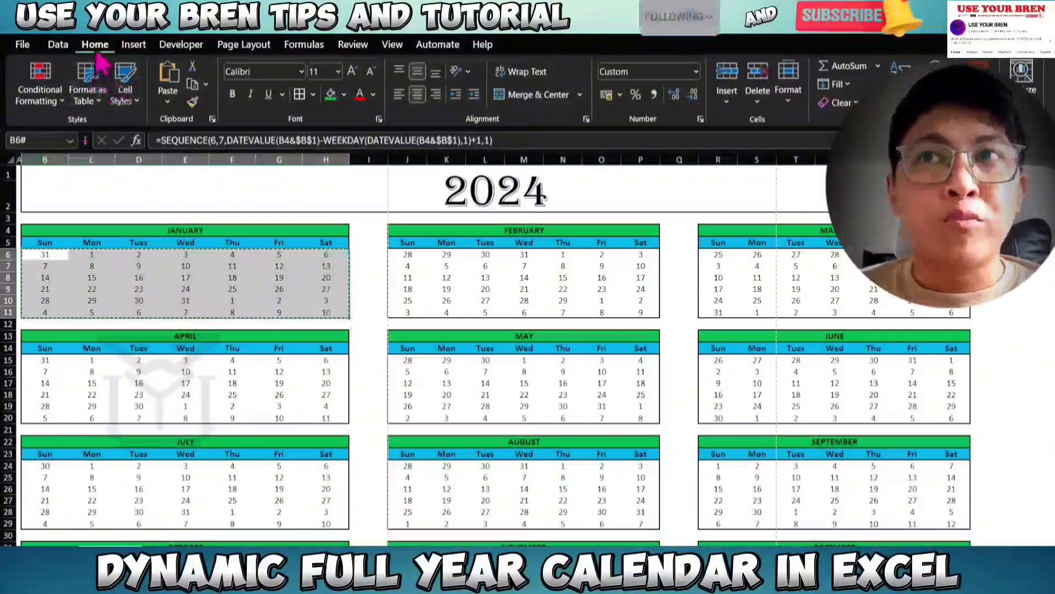
pyautogui.click(52, 98)
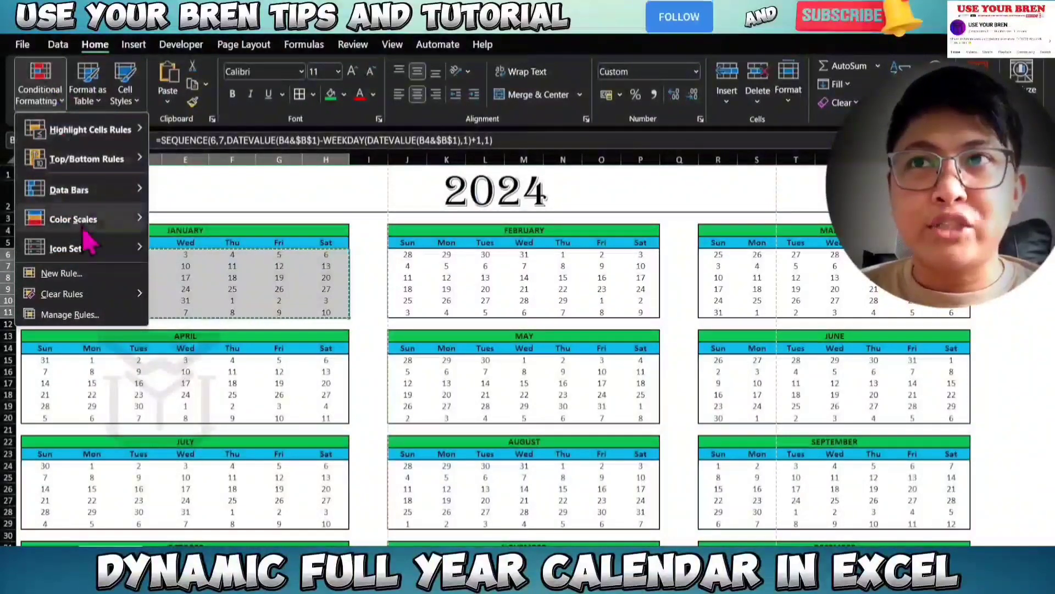
pyautogui.click(83, 278)
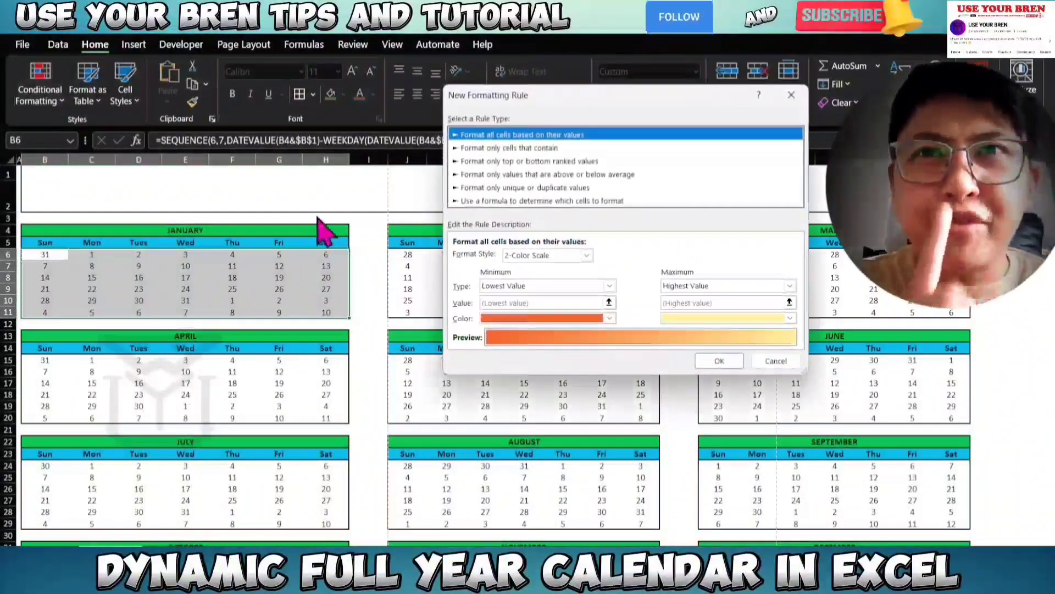
pyautogui.click(524, 201)
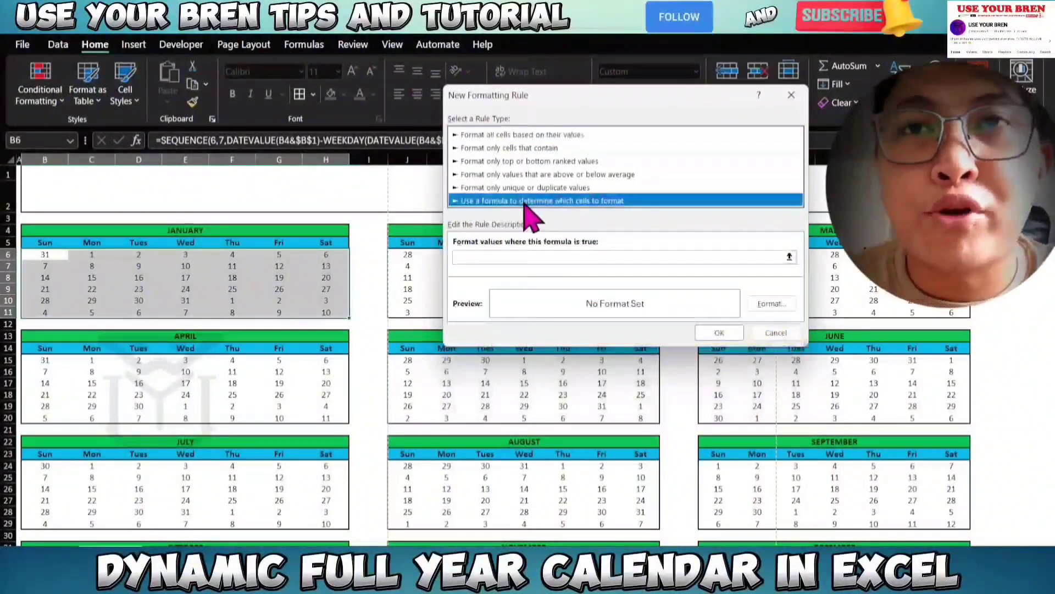
pyautogui.click(505, 258)
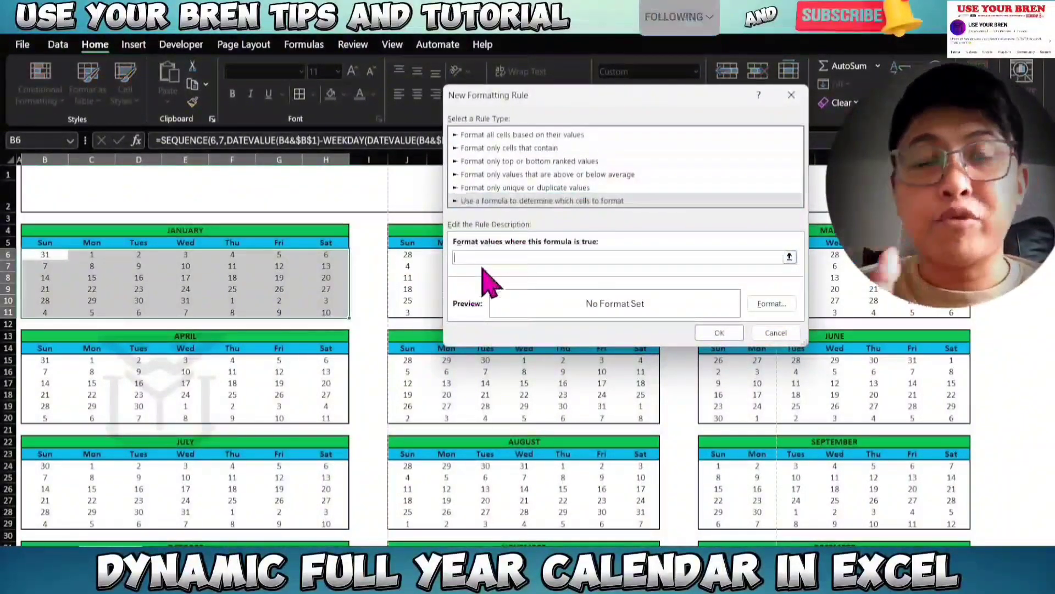
pyautogui.write('=')
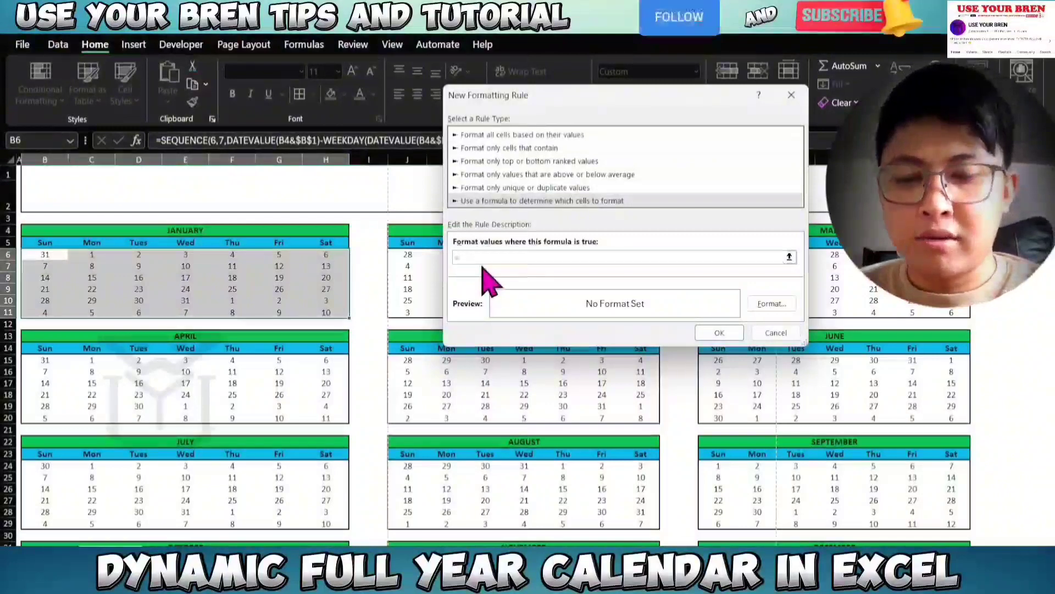
pyautogui.write('MONTH(')
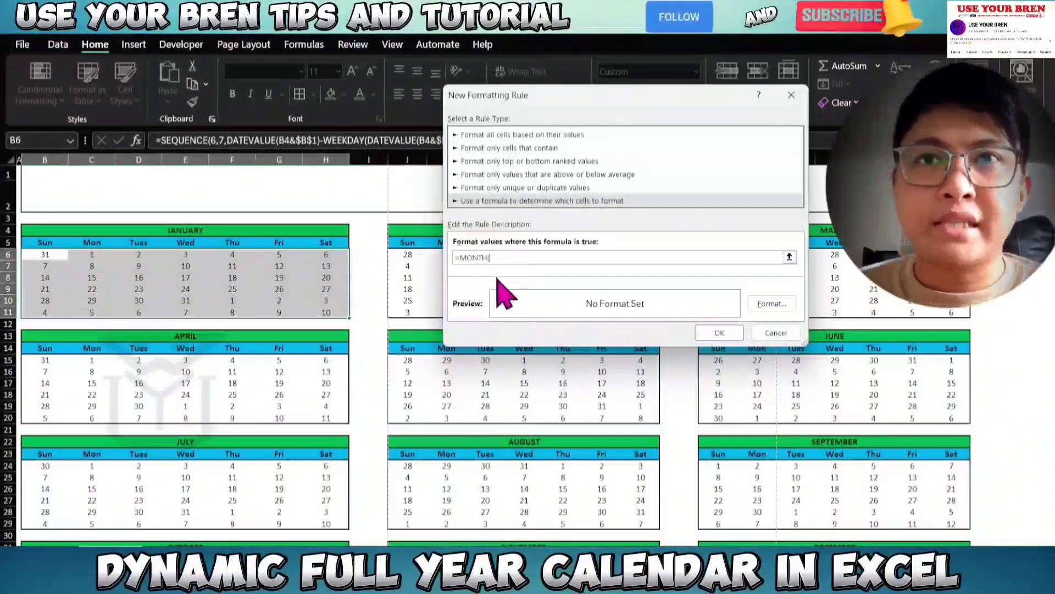
pyautogui.click(41, 256)
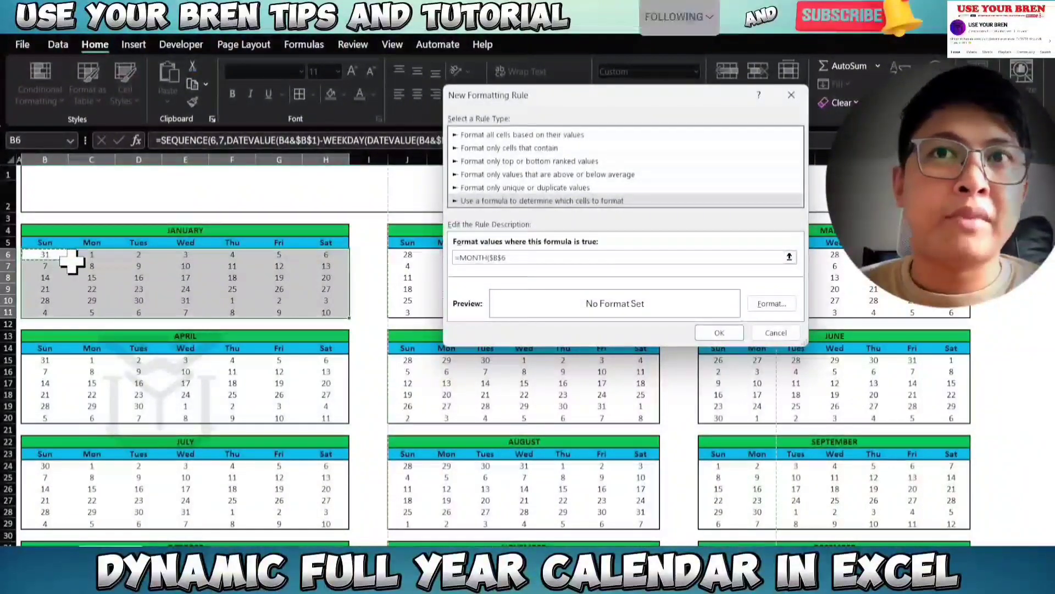
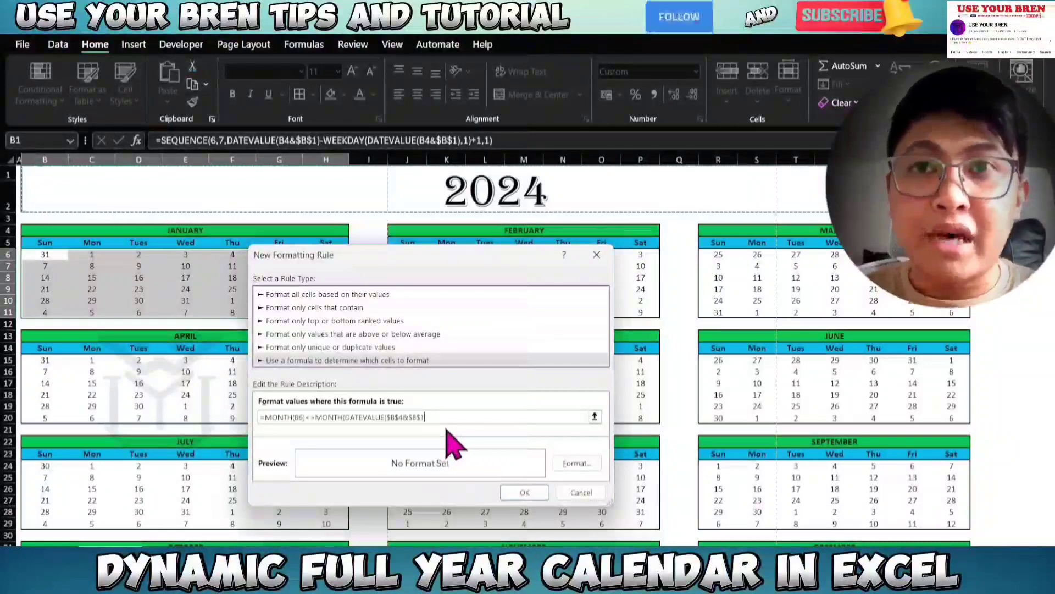
pyautogui.write(')')
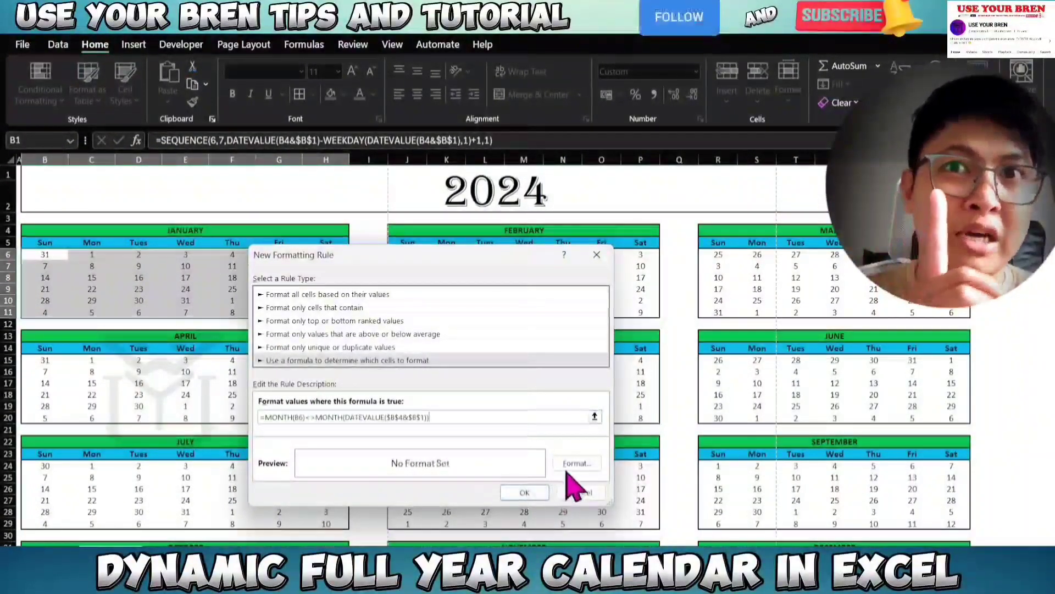
# - Copy the January rule's formula and paste it into a new Notepad document for reuse
pyautogui.moveTo(469, 416); pyautogui.dragTo(207, 420)
pyautogui.hotkey('ctrl', 'c')
pyautogui.moveTo(478, 412); pyautogui.dragTo(414, 403)
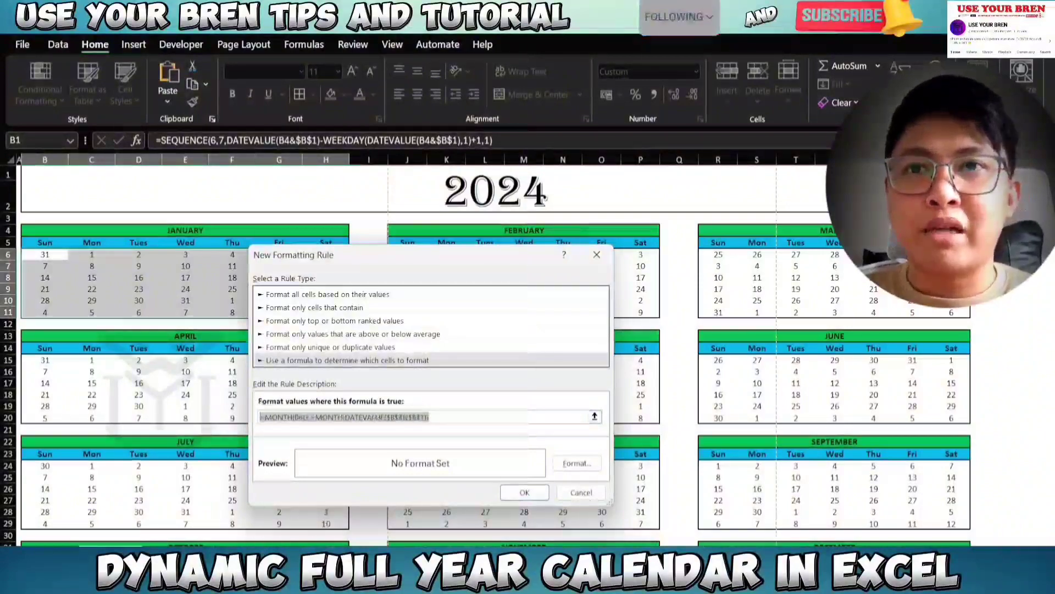
pyautogui.press('super')
pyautogui.write('note')
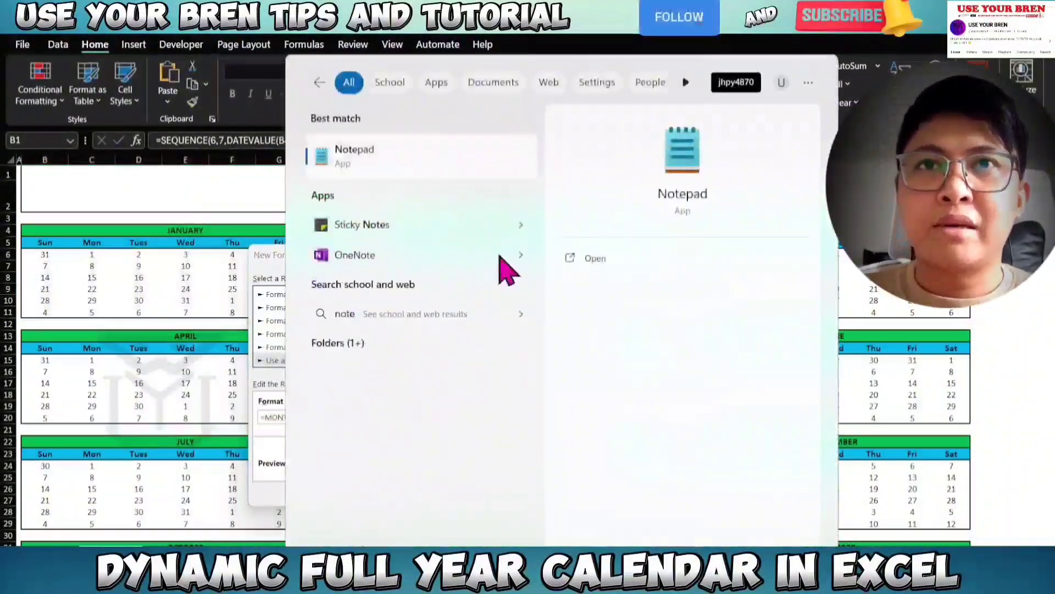
pyautogui.click(684, 198)
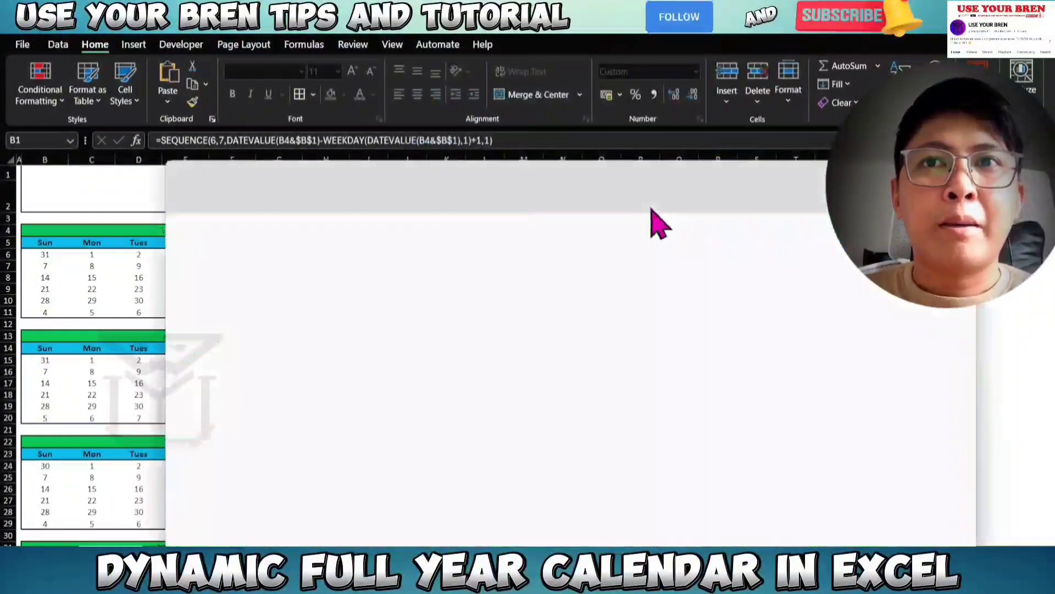
pyautogui.hotkey('ctrl', 'n')
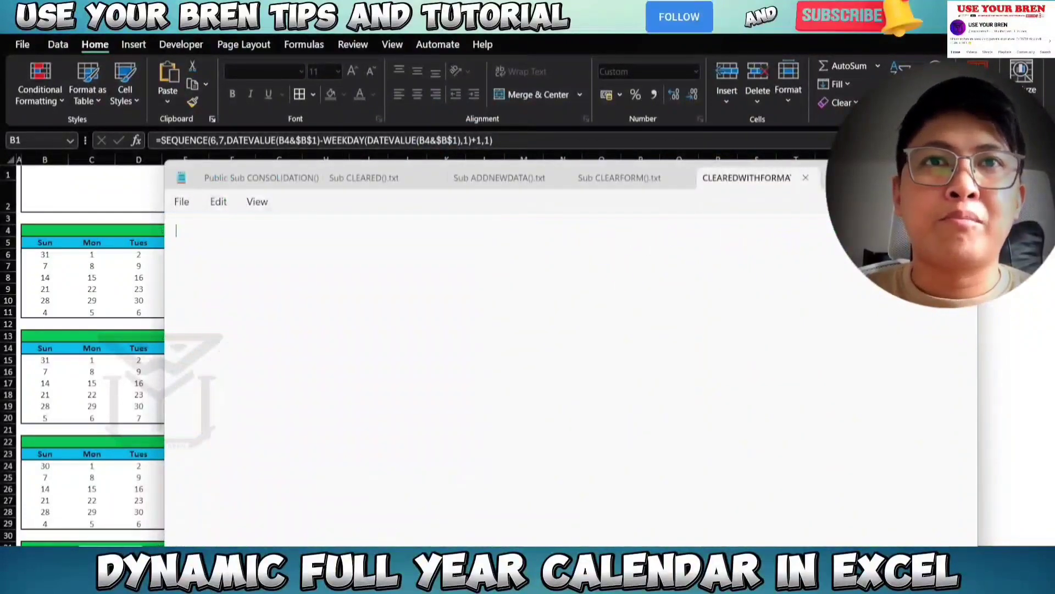
pyautogui.hotkey('ctrl', 'v')
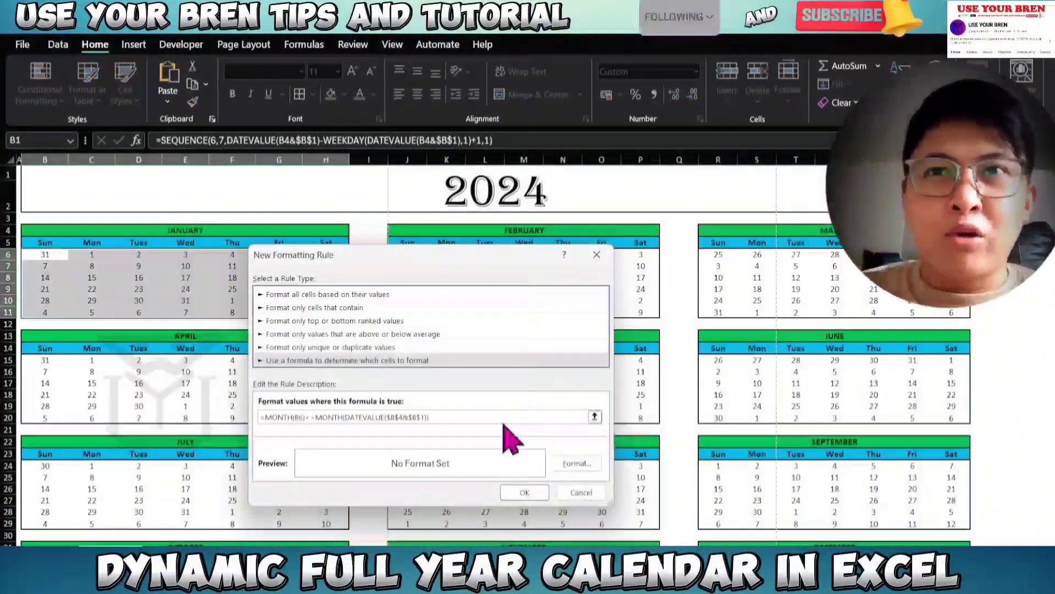
# - Set the January rule's font color to white and apply the rule
pyautogui.click(571, 472)
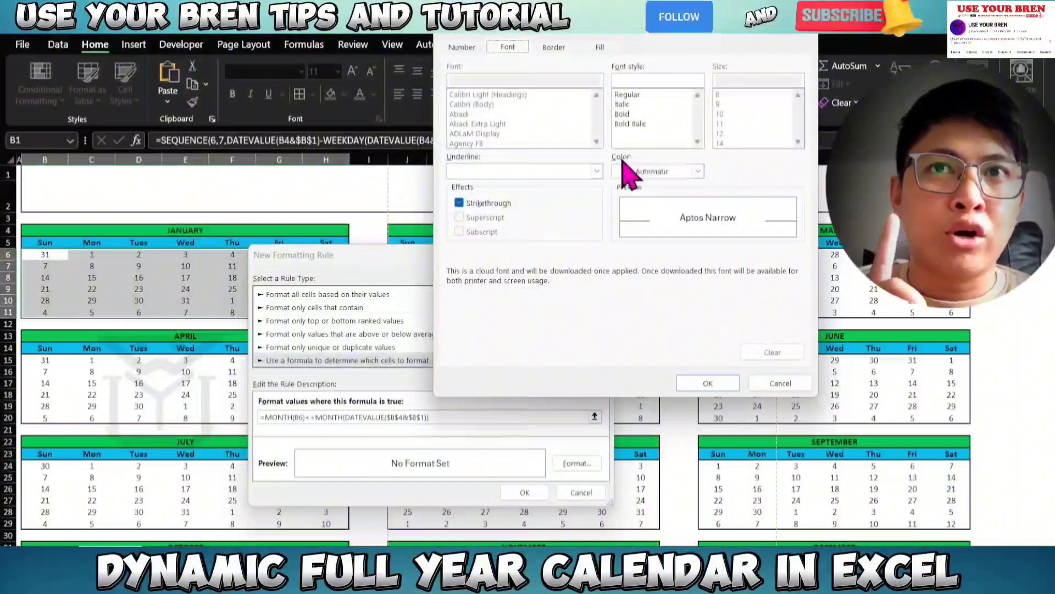
pyautogui.click(685, 172)
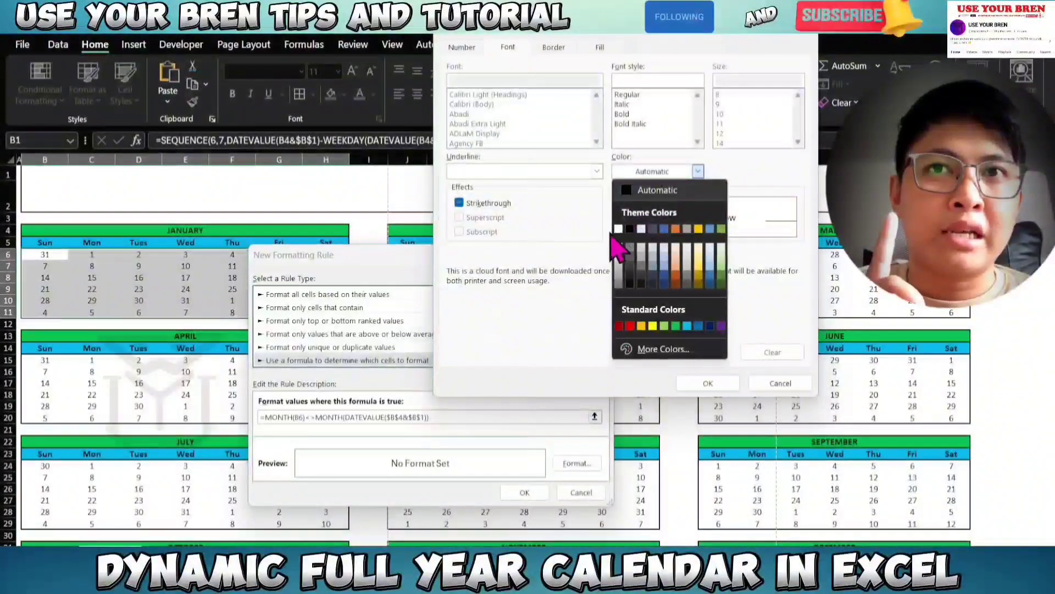
pyautogui.click(619, 229)
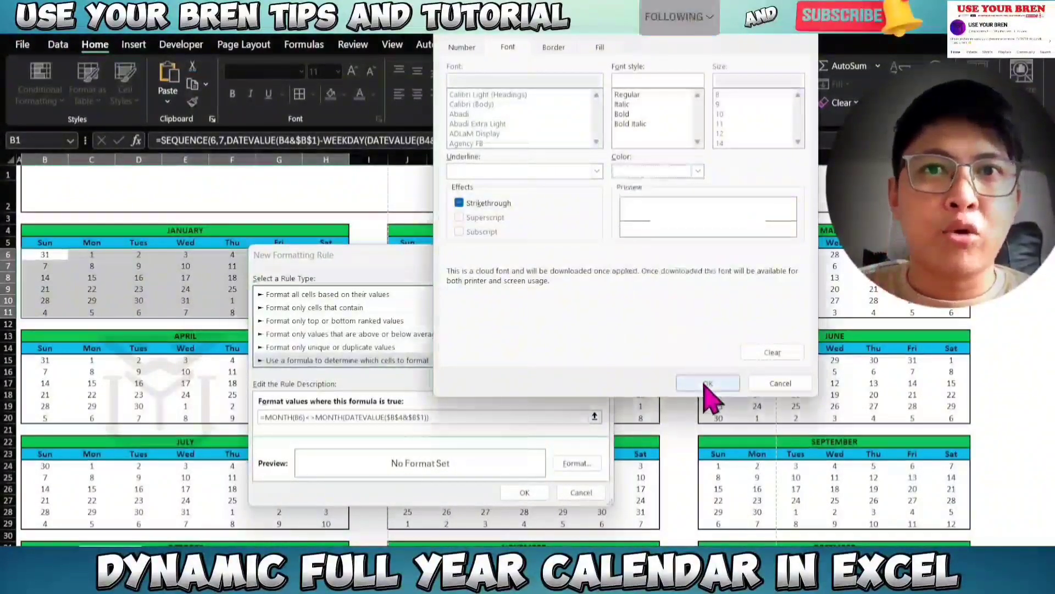
pyautogui.click(708, 383)
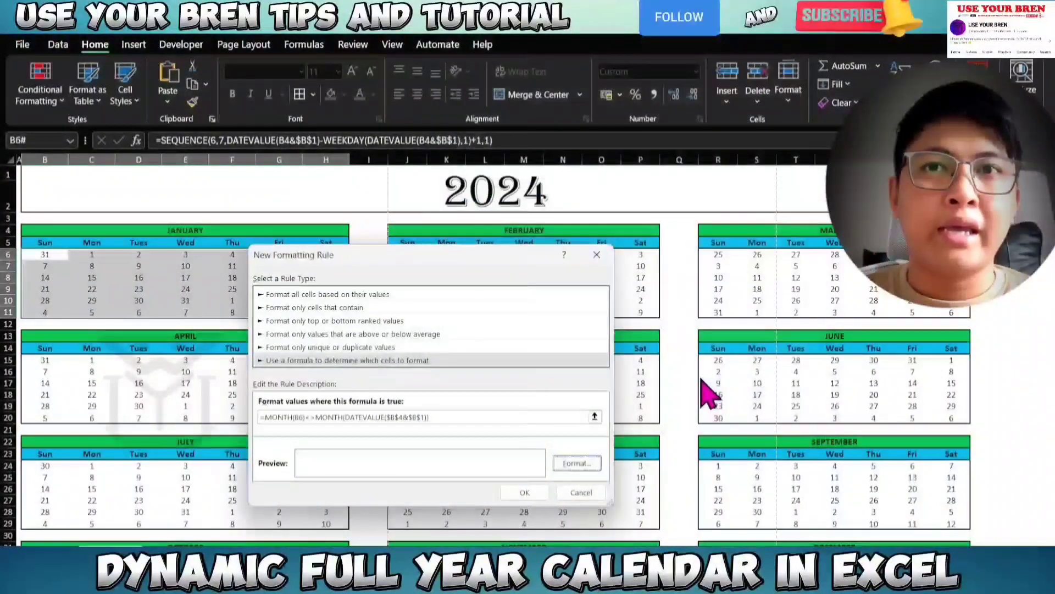
pyautogui.click(525, 492)
# - Check the January cells before day 1 and after day 31 against the other month blocks
pyautogui.click(194, 310)
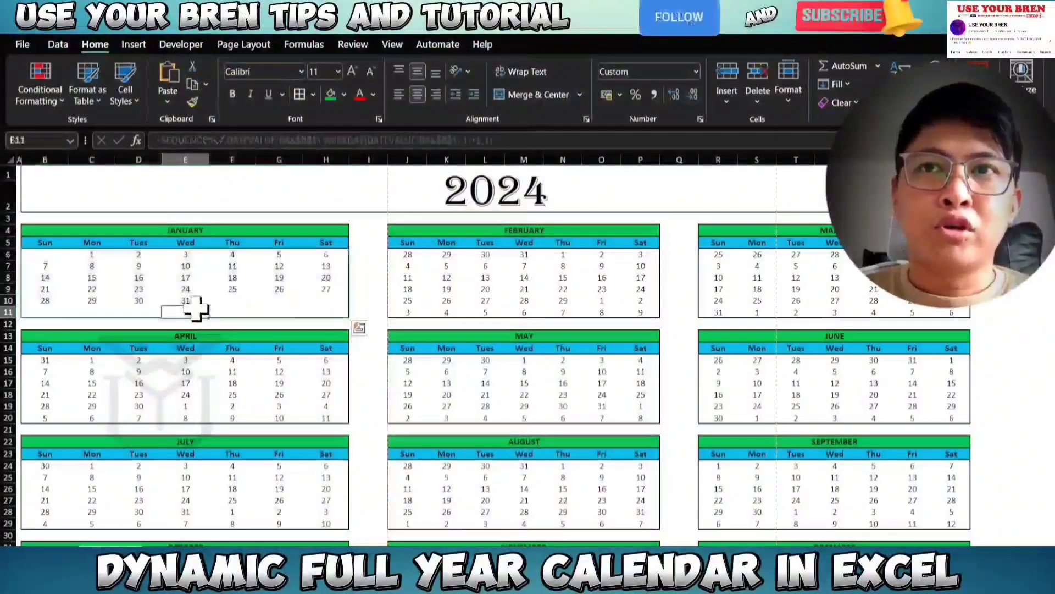
pyautogui.click(47, 256)
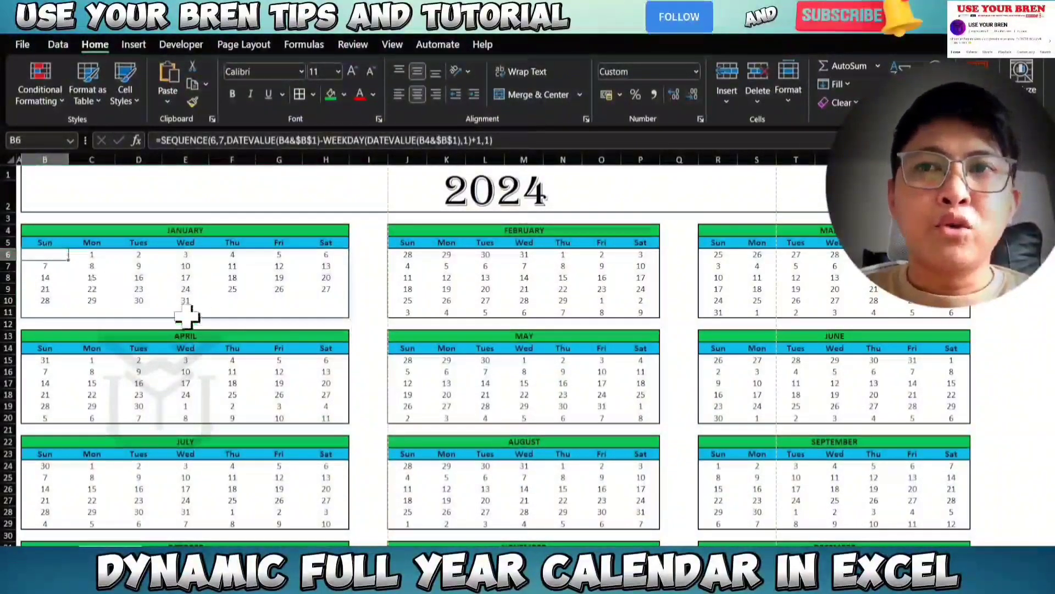
pyautogui.moveTo(217, 302); pyautogui.dragTo(317, 311)
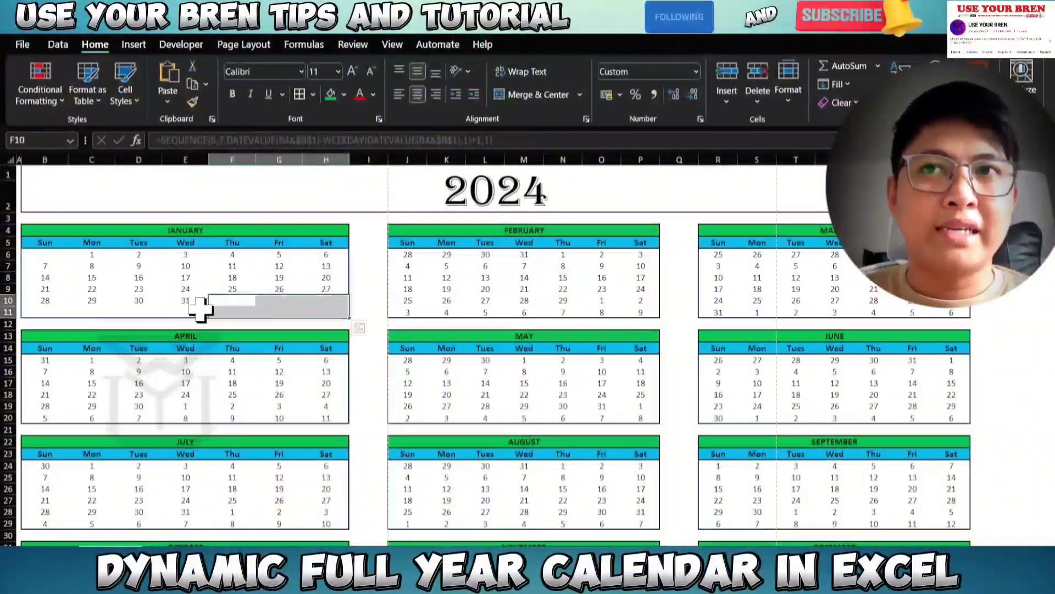
pyautogui.click(199, 309)
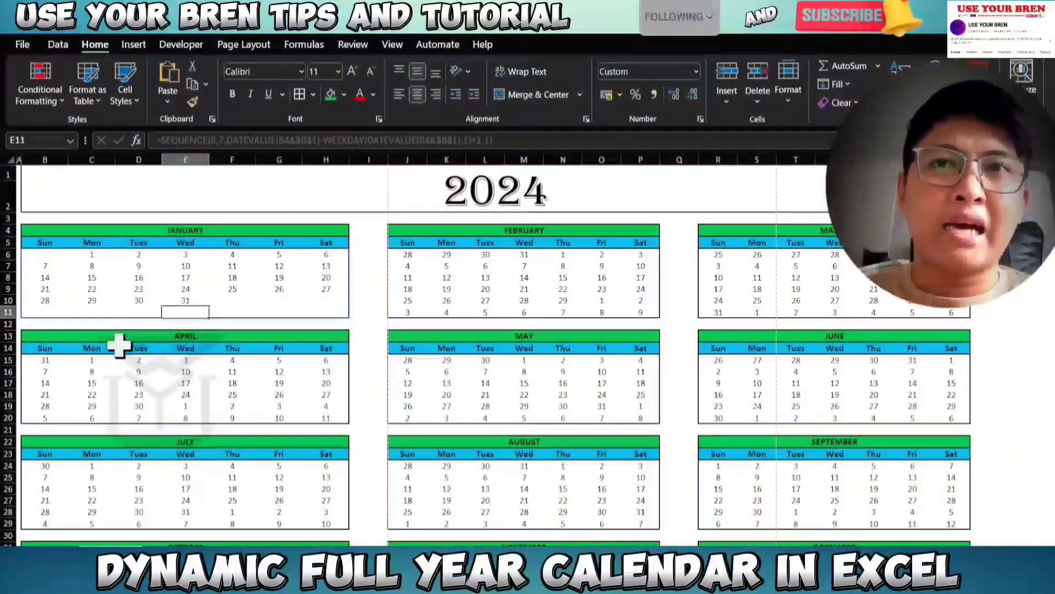
pyautogui.scroll(-3, 773, 314)
pyautogui.scroll(3, 768, 320)
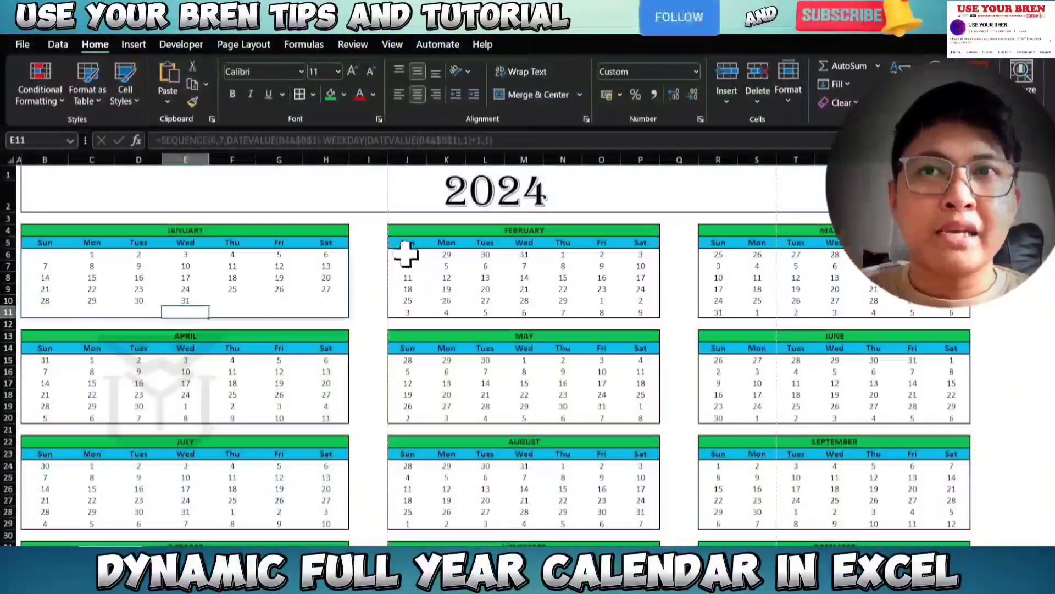
# - Start a formula-based conditional formatting rule for the February dates J6:P11 and paste the copied January formula into it
pyautogui.moveTo(405, 253)
pyautogui.mouseDown()
pyautogui.moveTo(593, 292)
pyautogui.moveTo(646, 314)
pyautogui.mouseUp()
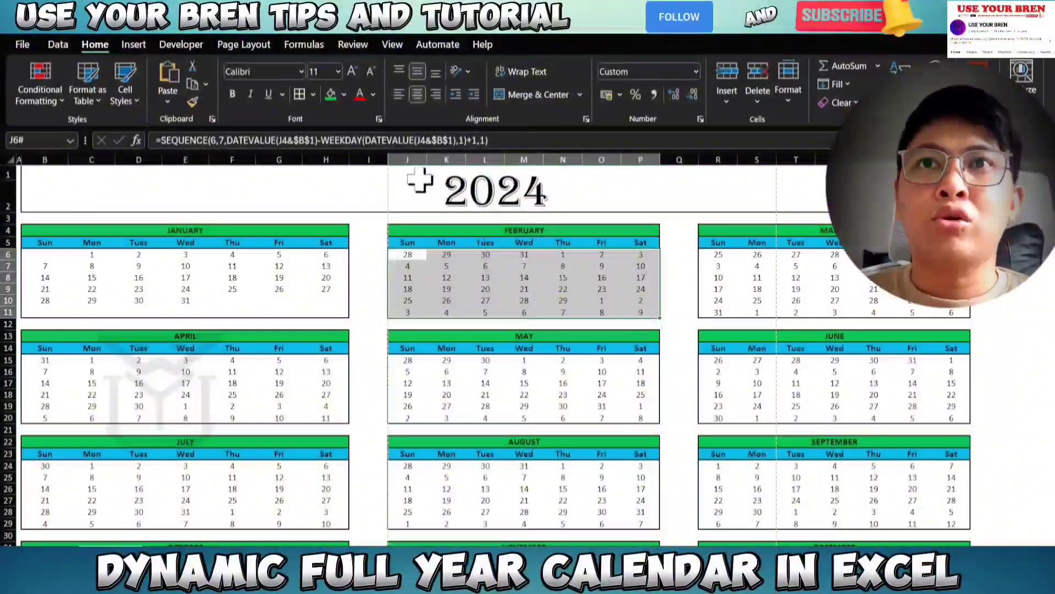
pyautogui.click(61, 104)
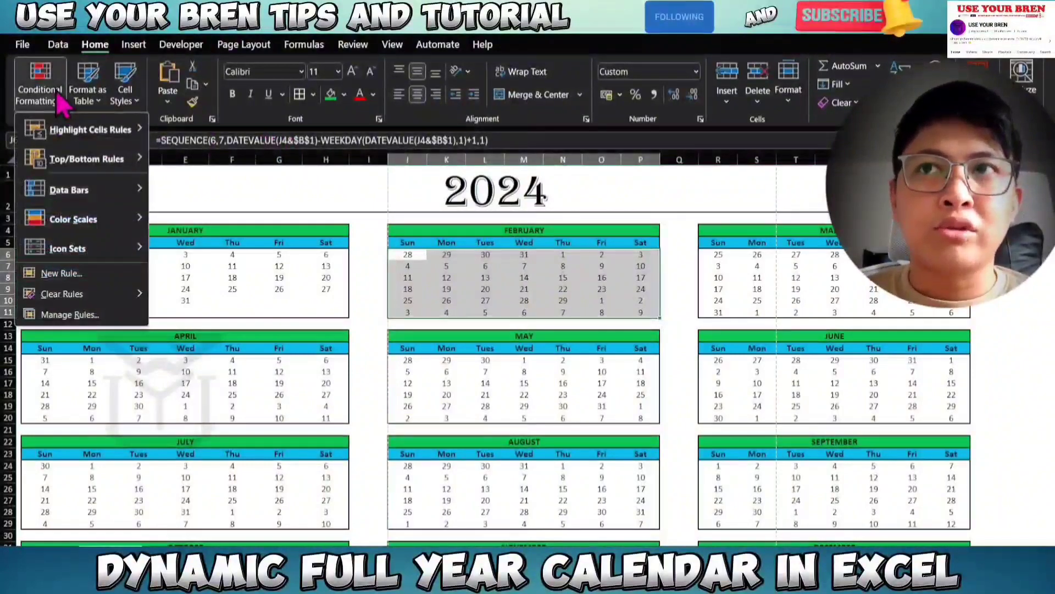
pyautogui.click(82, 273)
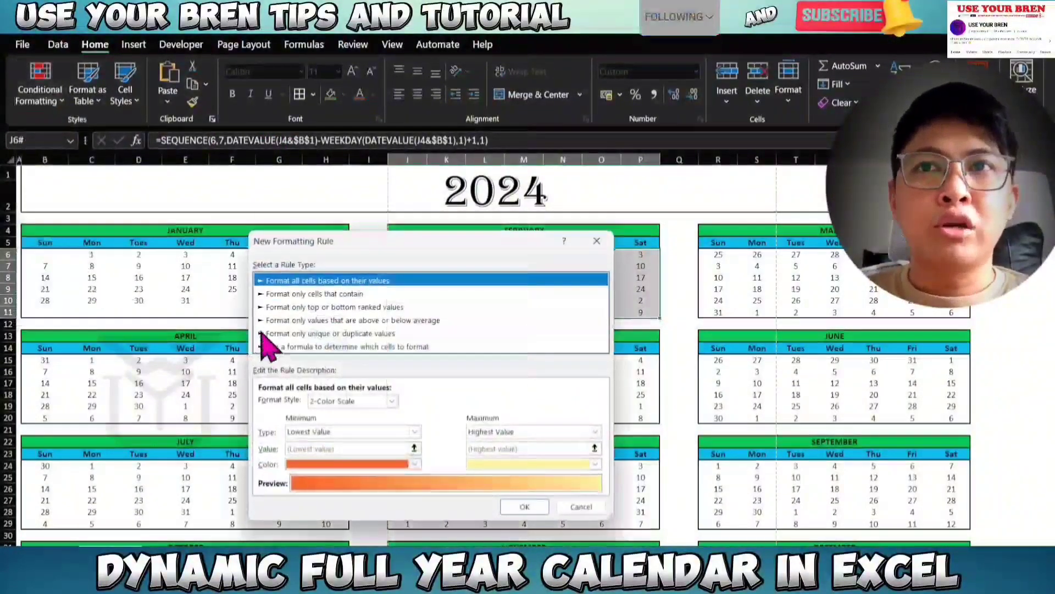
pyautogui.click(286, 347)
pyautogui.click(352, 403)
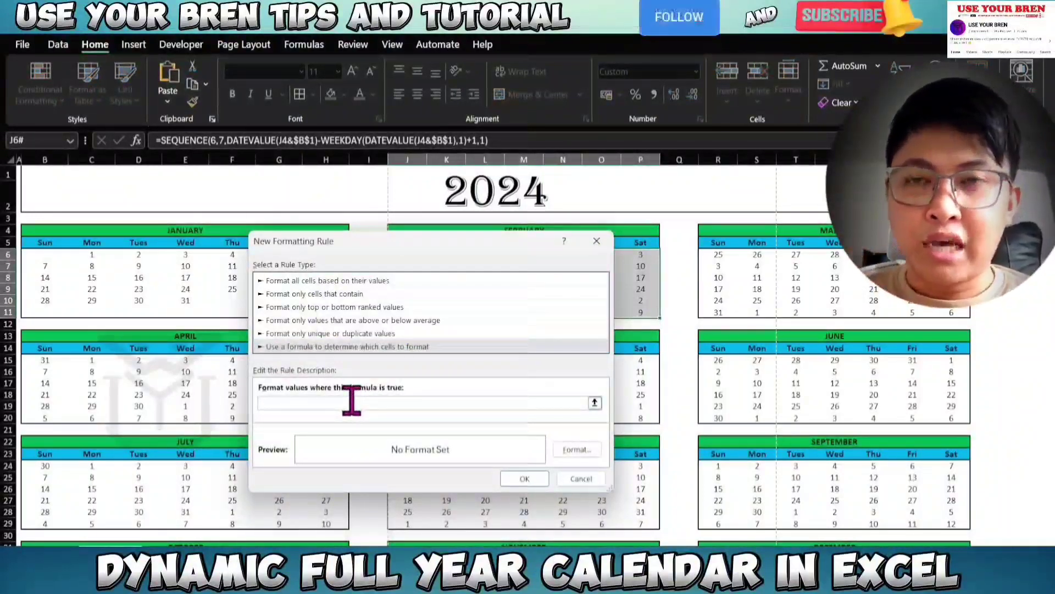
pyautogui.hotkey('ctrl', 'v')
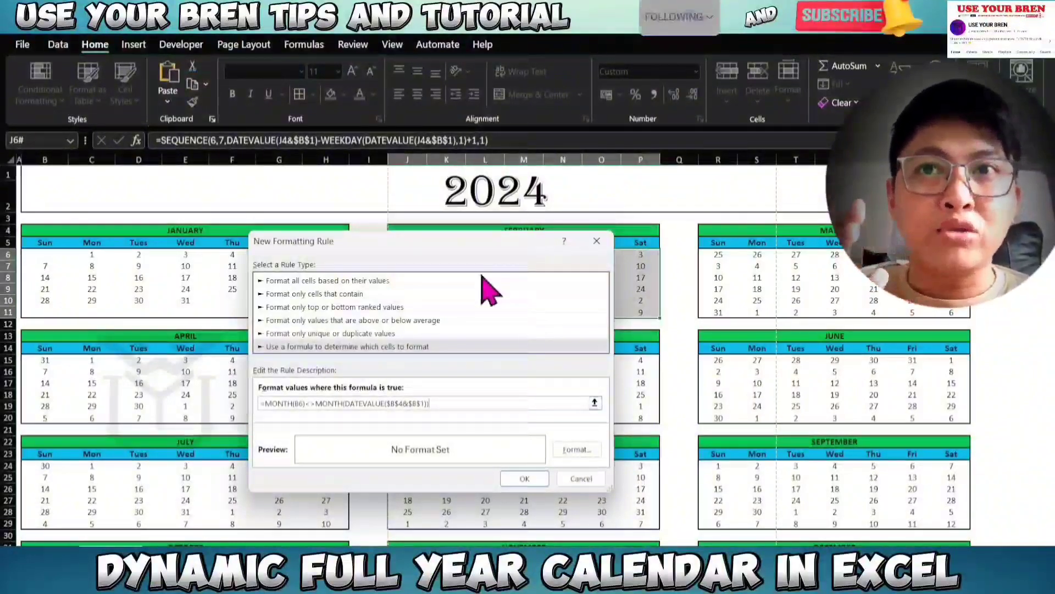
# - In the February rule's formula, replace the first cell reference with the relative reference J6
pyautogui.moveTo(469, 255); pyautogui.dragTo(867, 194)
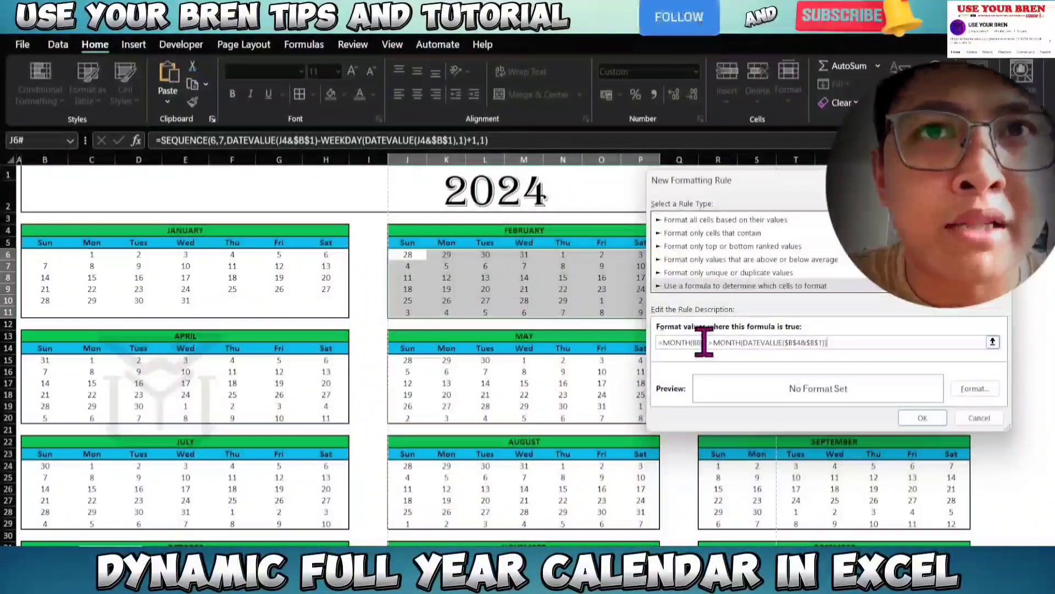
pyautogui.click(701, 342)
pyautogui.press('BackSpace')
pyautogui.press('BackSpace')
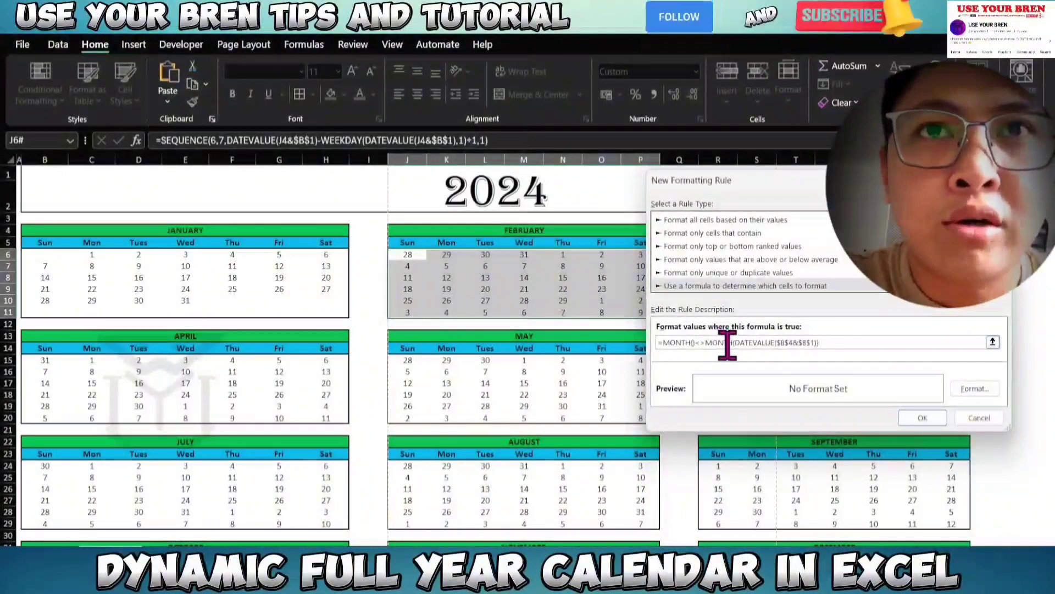
pyautogui.click(402, 257)
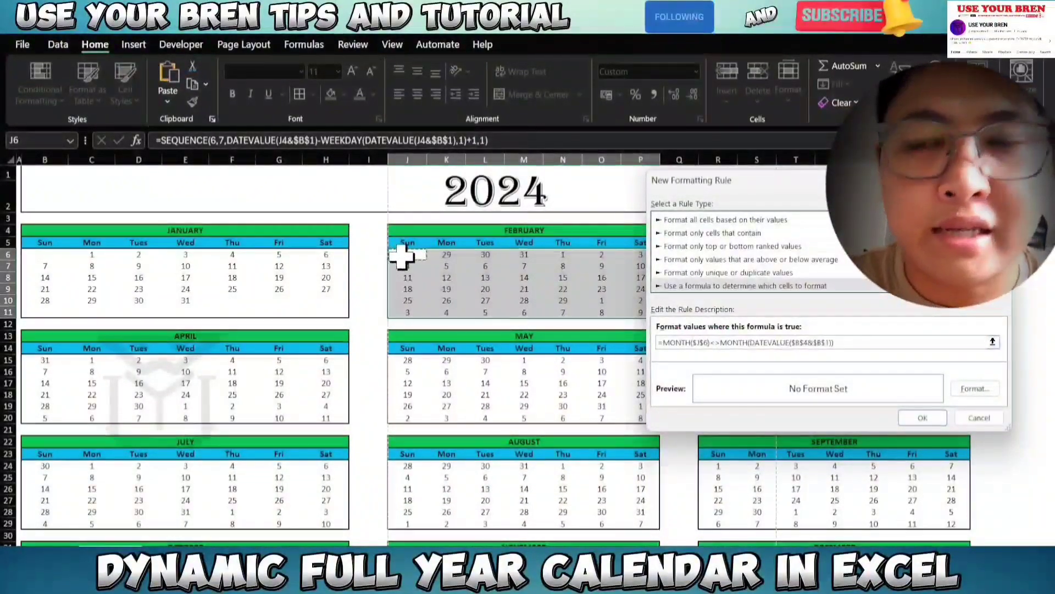
pyautogui.press('F4')
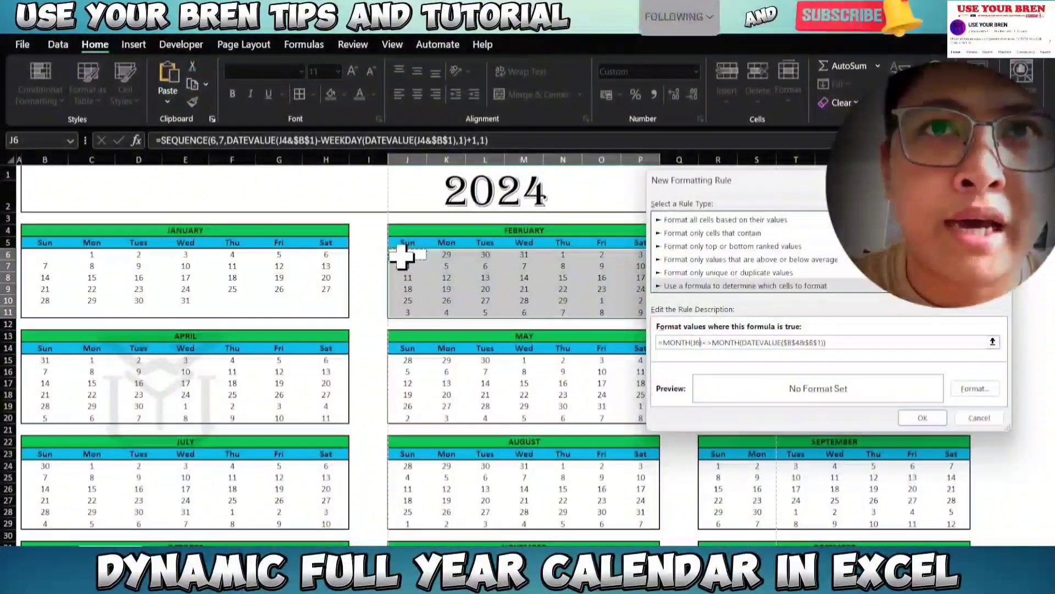
# - Point the DATEVALUE part of the February rule's formula to the month header $J$4, giving =MONTH(J6)<>MONTH(DATEVALUE($J$4&$B$1))
pyautogui.click(795, 347)
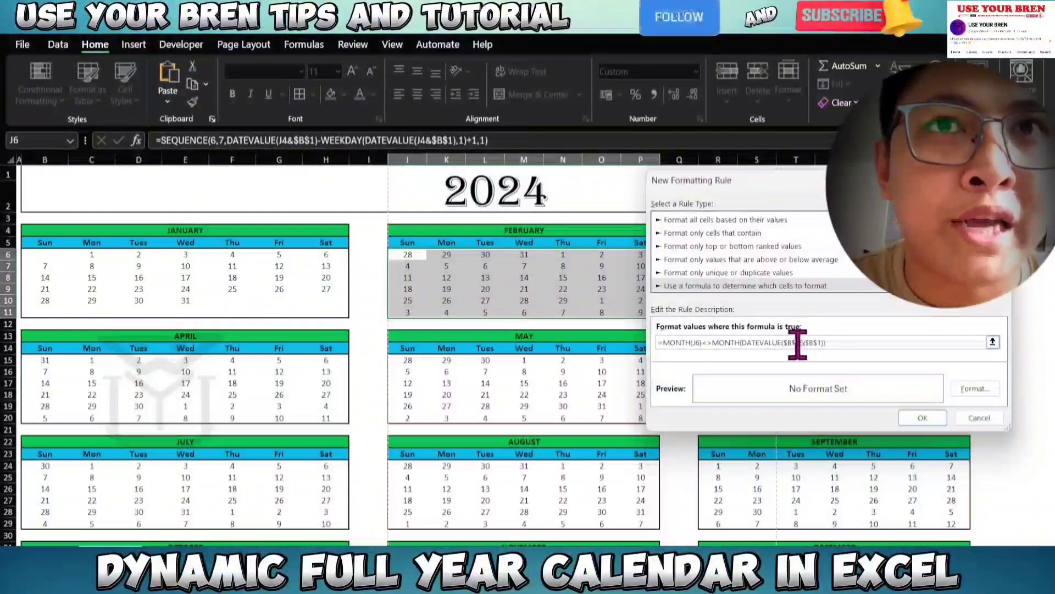
pyautogui.doubleClick(797, 343)
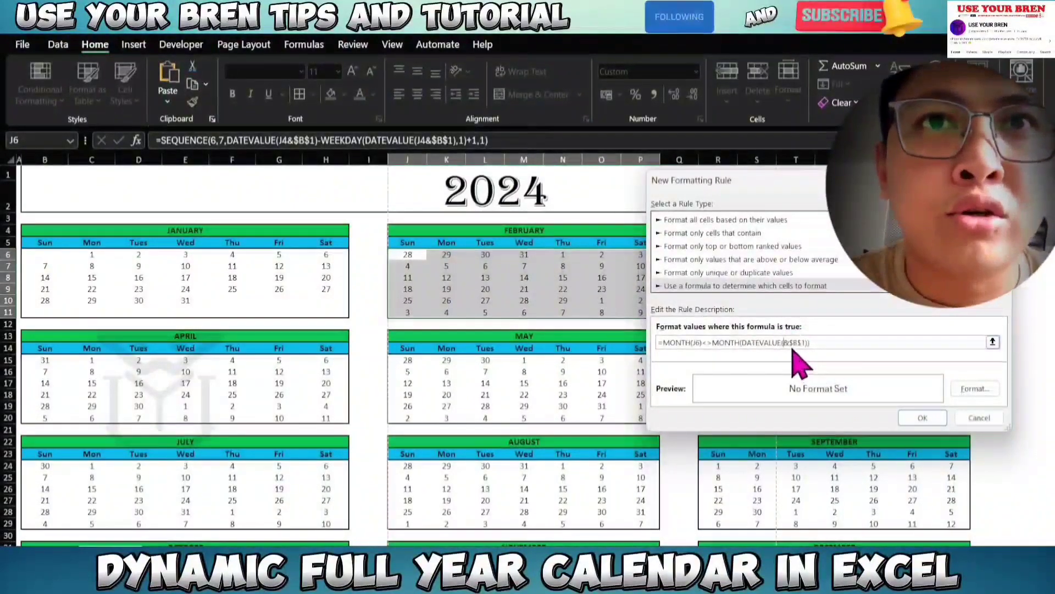
pyautogui.click(524, 230)
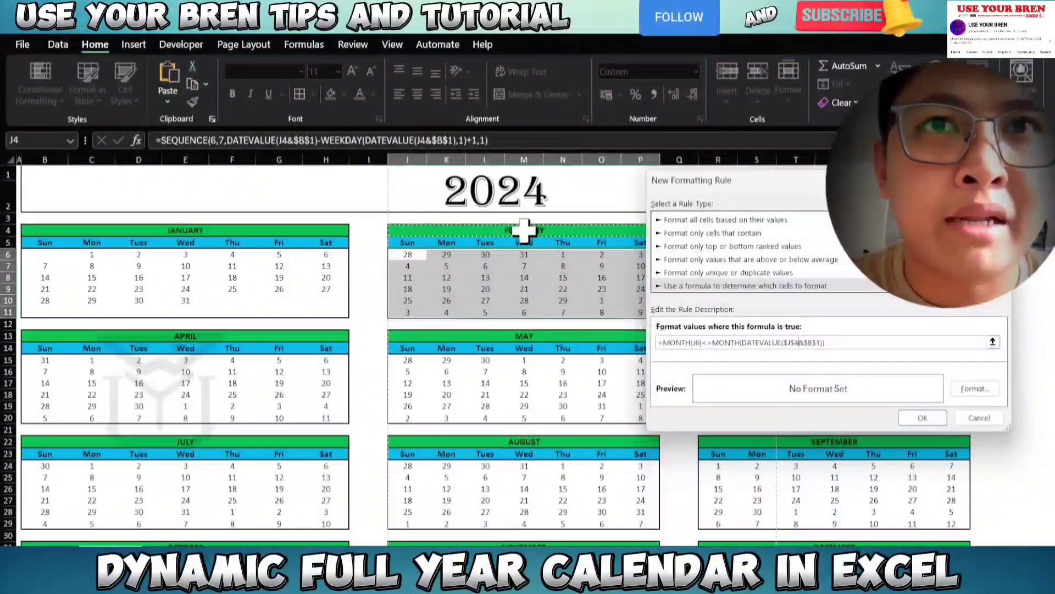
pyautogui.click(820, 345)
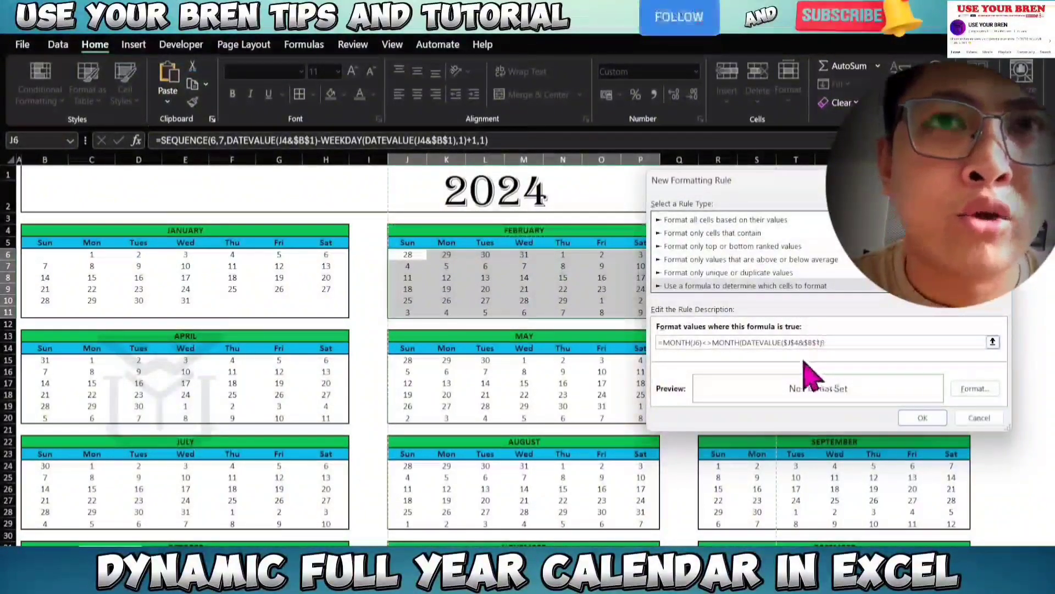
pyautogui.write(')')
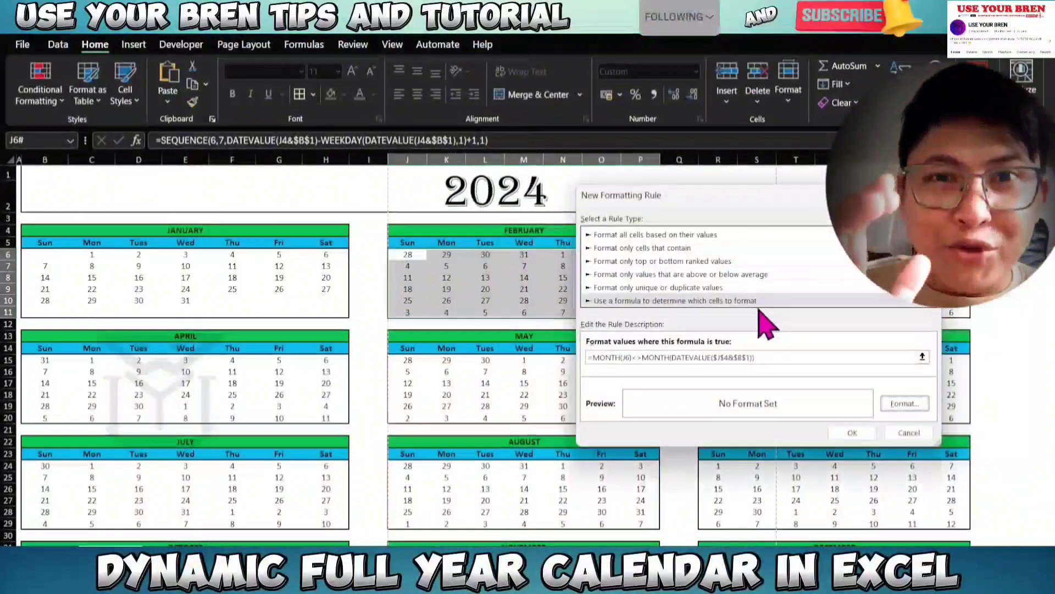
# - Set the February rule's font color to white and apply the rule
pyautogui.click(897, 405)
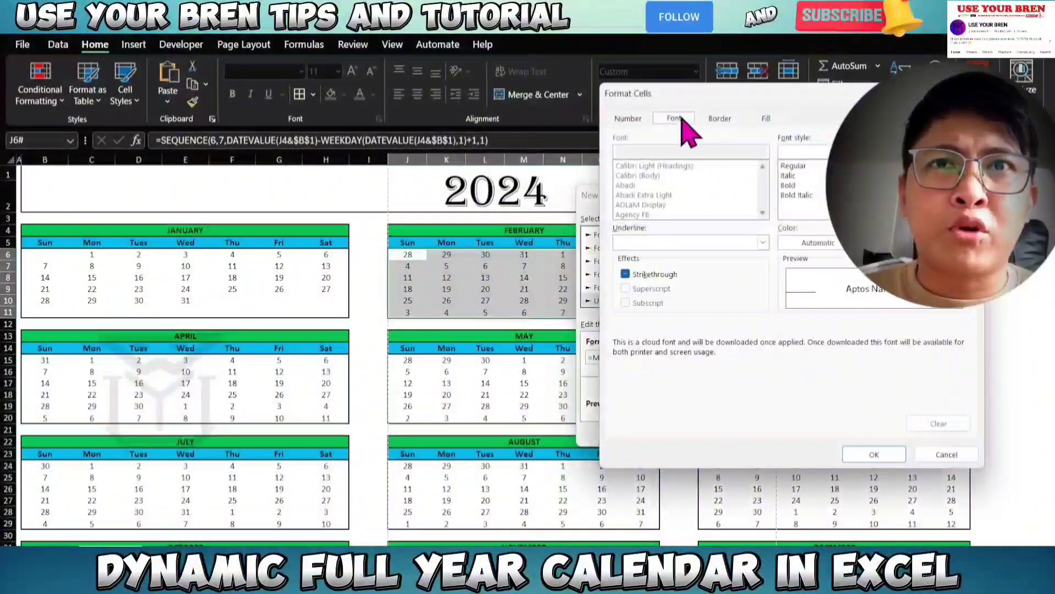
pyautogui.click(849, 244)
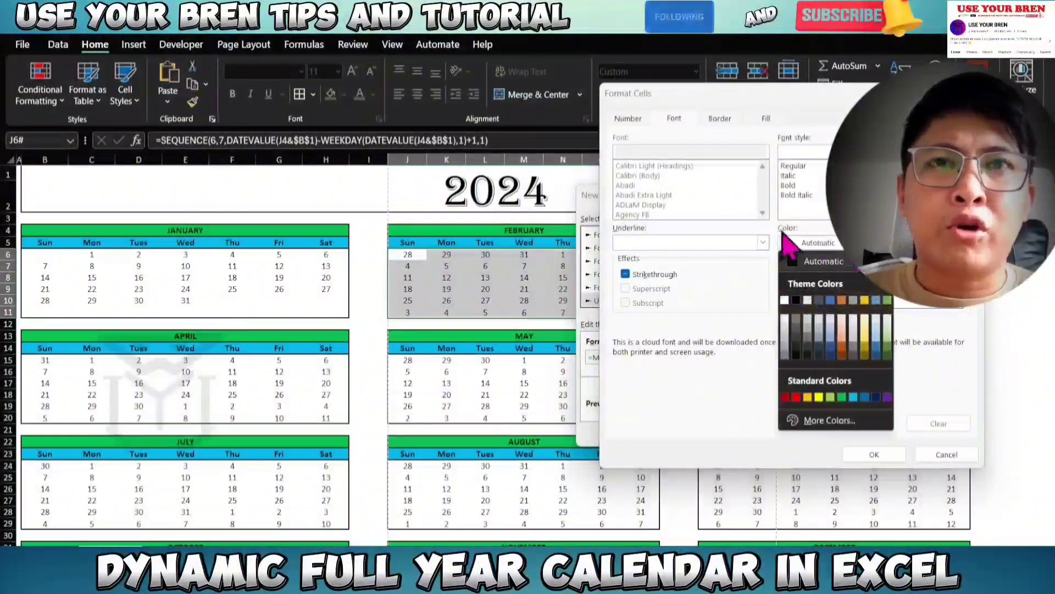
pyautogui.click(785, 301)
pyautogui.click(873, 454)
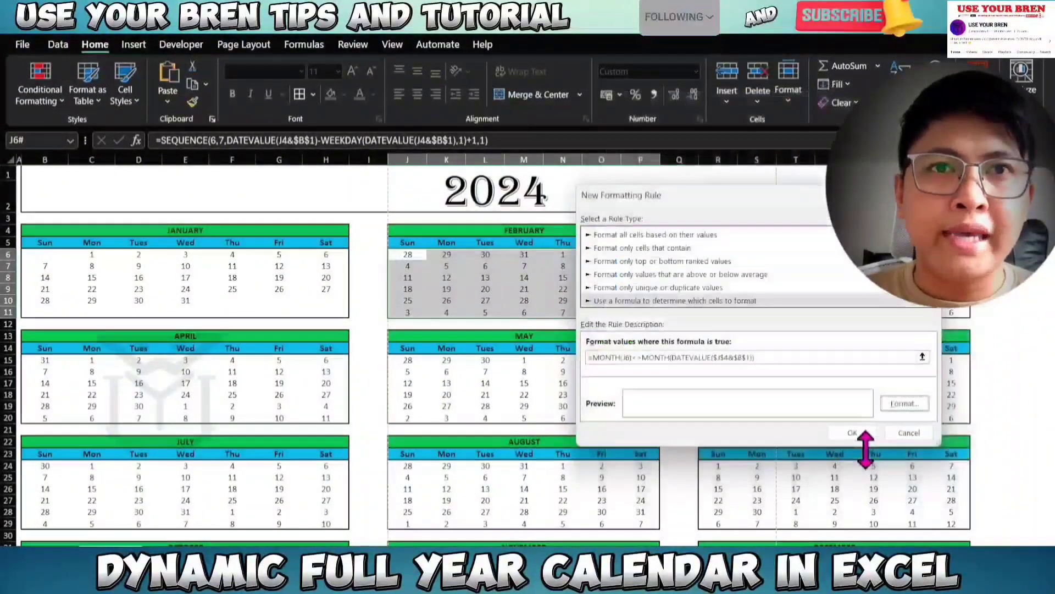
pyautogui.click(854, 433)
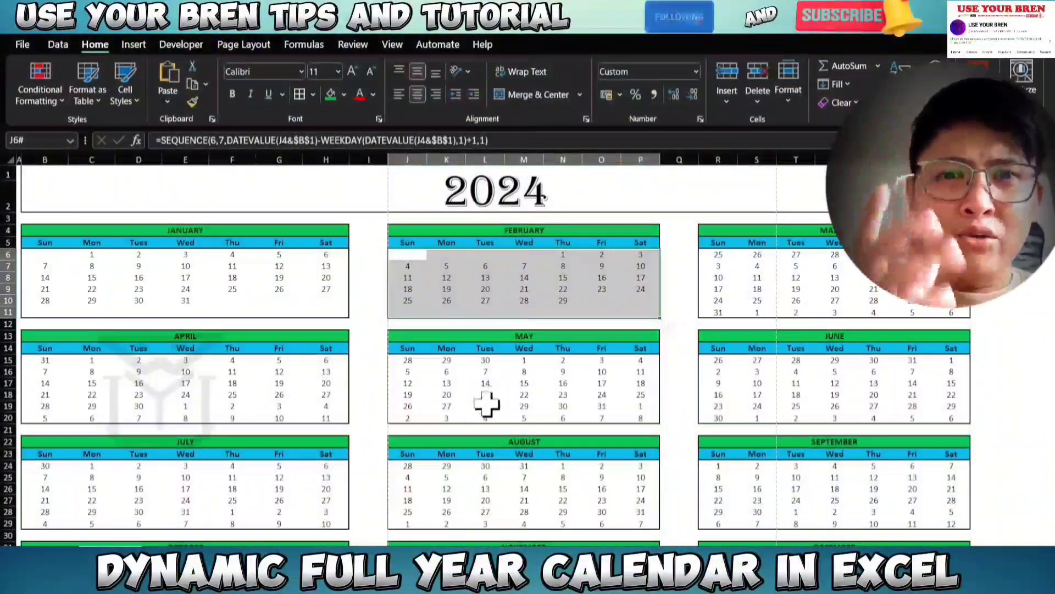
# - Check the month blocks from January to December for dates outside their own month
pyautogui.scroll(-3, 750, 297)
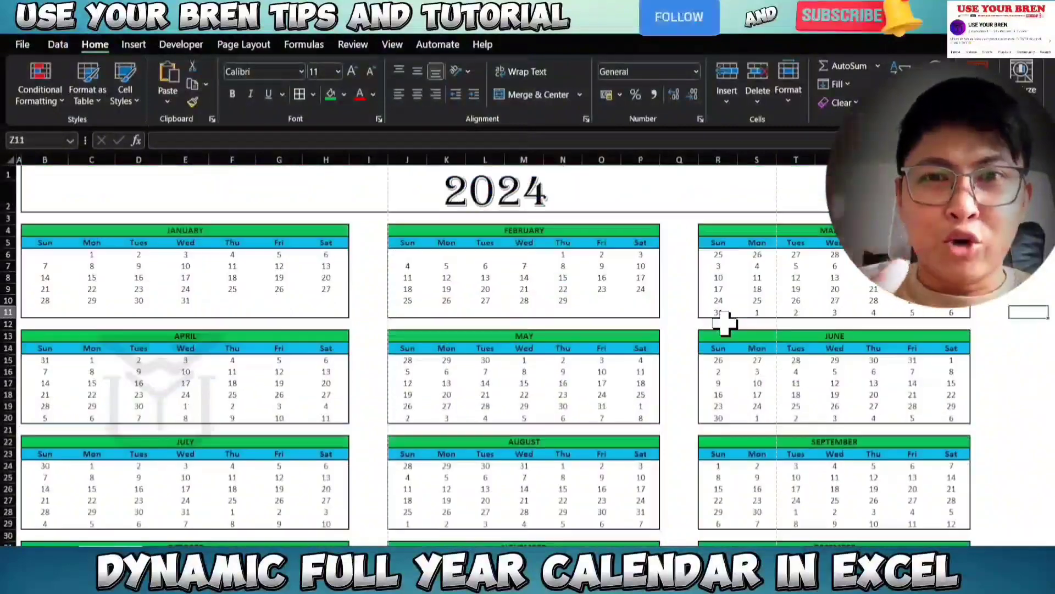
pyautogui.scroll(-3, 725, 328)
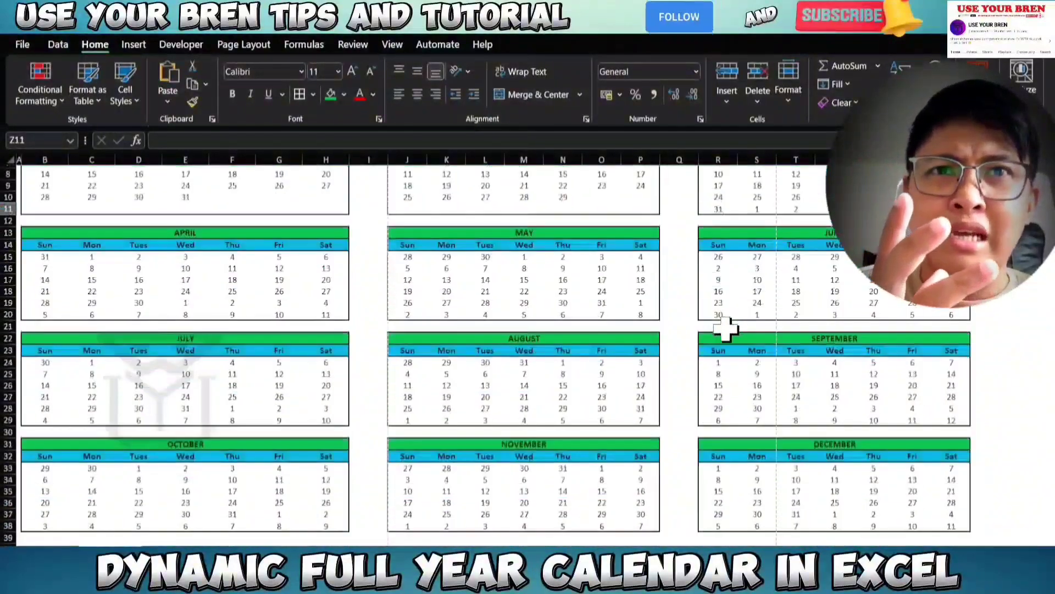
pyautogui.scroll(1, 726, 336)
pyautogui.scroll(3, 727, 339)
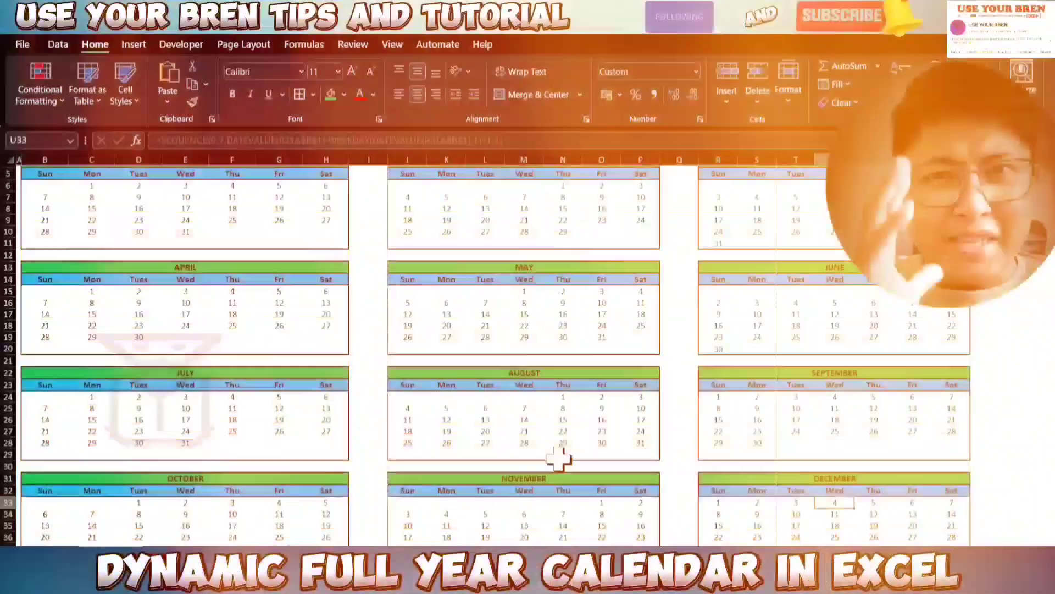
pyautogui.scroll(3, 556, 448)
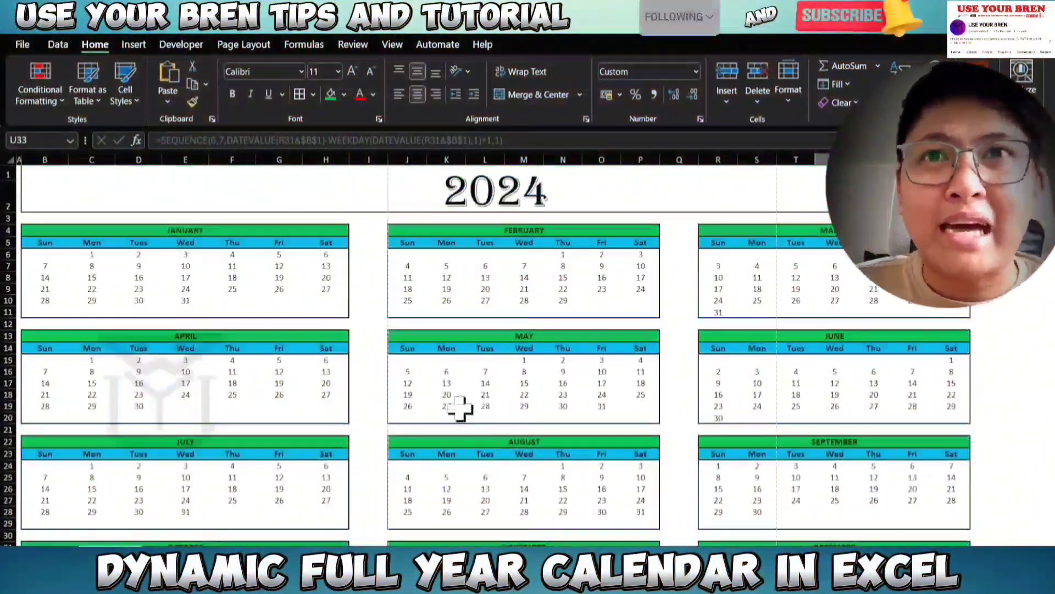
pyautogui.scroll(-2, 459, 406)
pyautogui.scroll(-1, 448, 412)
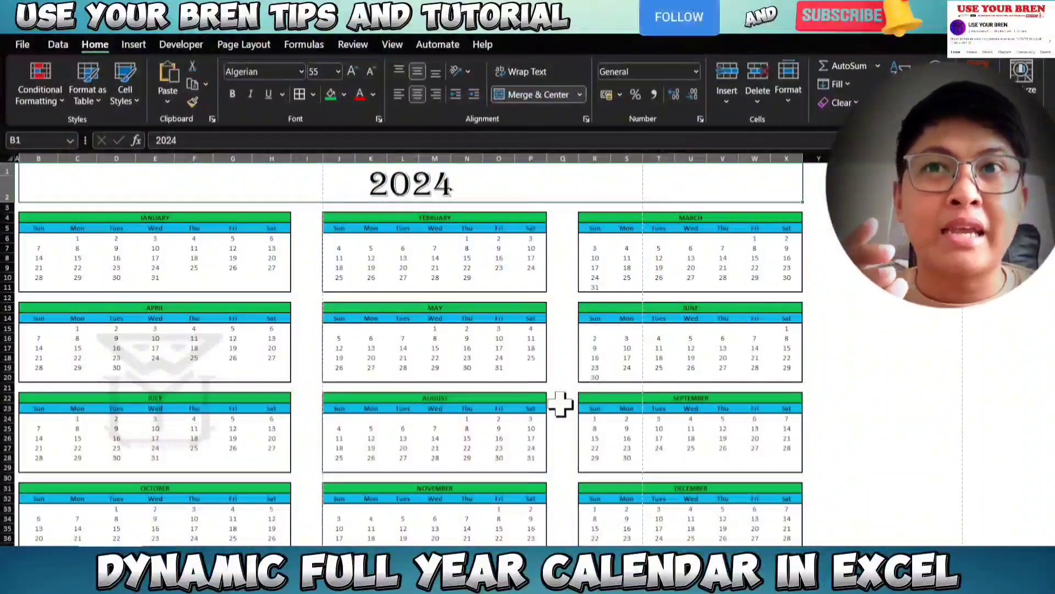
# - Change the calendar year in B1 to 2025 and check how the month blocks update
pyautogui.write('2025')
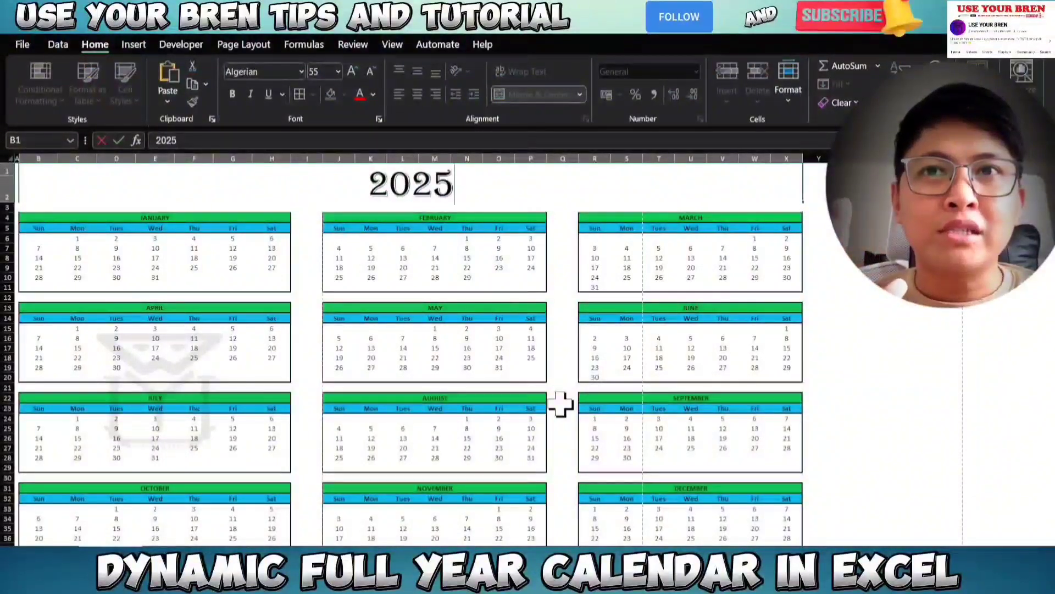
pyautogui.press('Return')
pyautogui.scroll(-3, 581, 385)
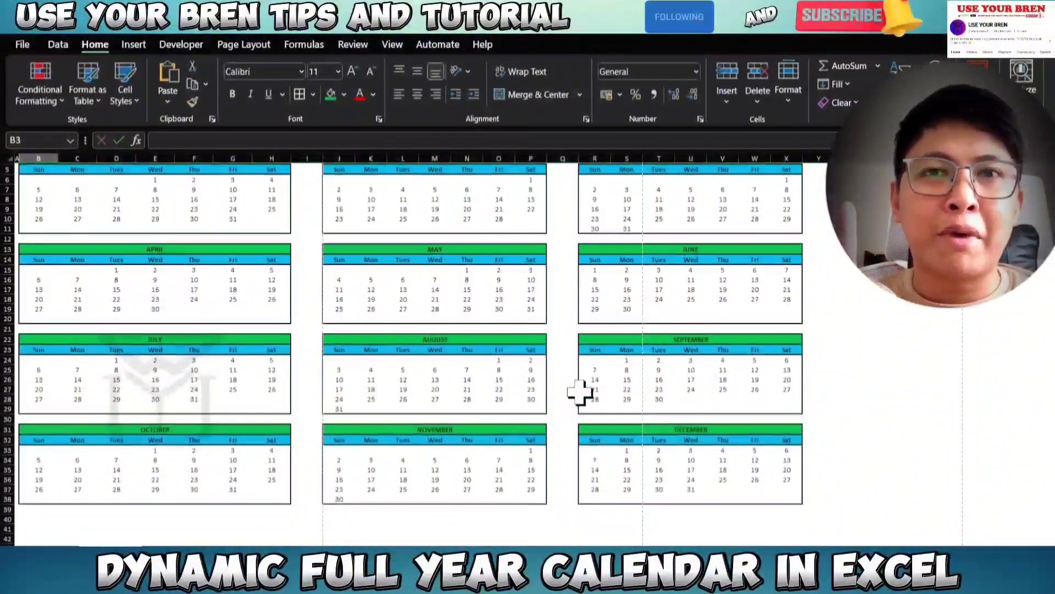
pyautogui.scroll(3, 754, 518)
# - Change the calendar year in B1 to 2026
pyautogui.click(471, 188)
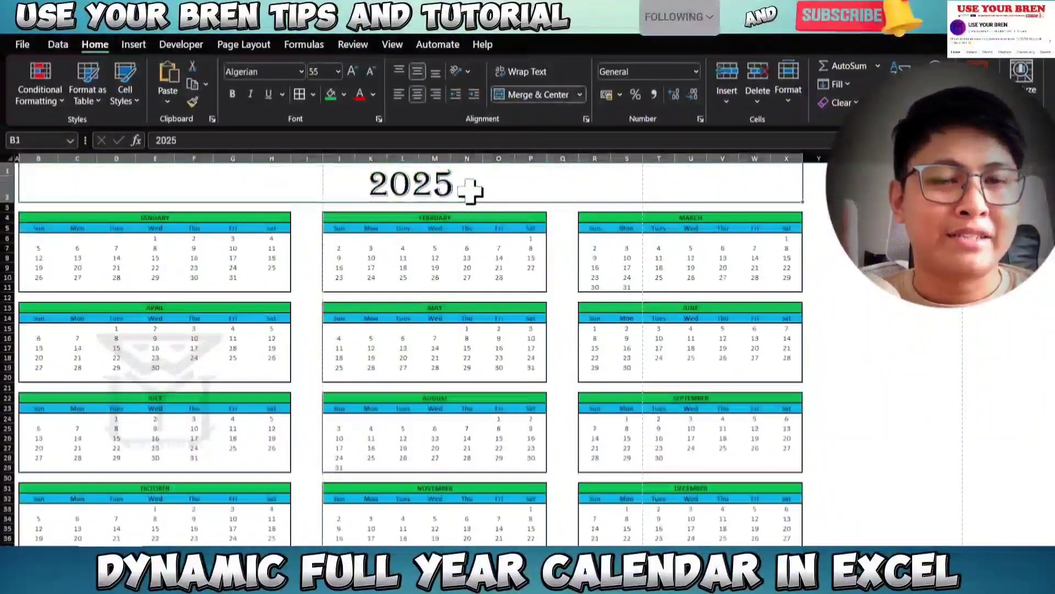
pyautogui.write('2026')
pyautogui.press('Return')
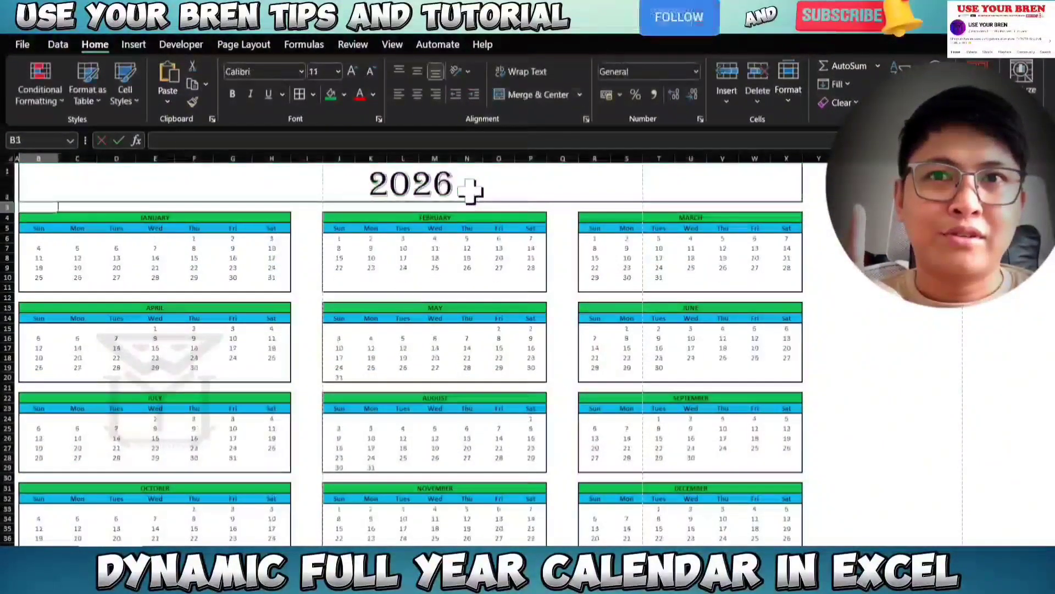
# - Set the calendar year in B1 to 2027 and review the month blocks down to December
pyautogui.click(471, 188)
pyautogui.write('2')
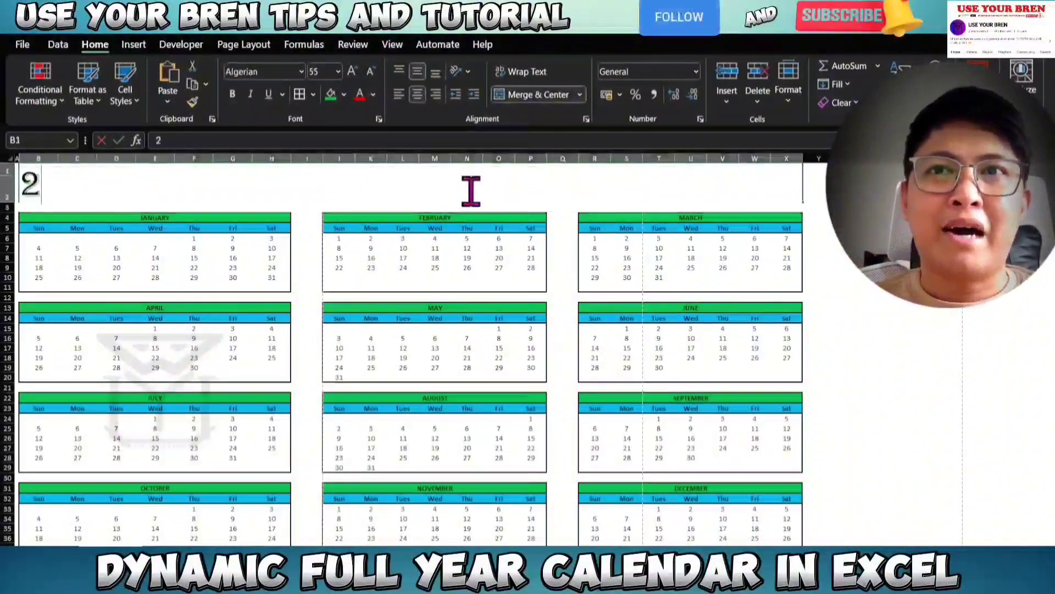
pyautogui.write('027')
pyautogui.press('Return')
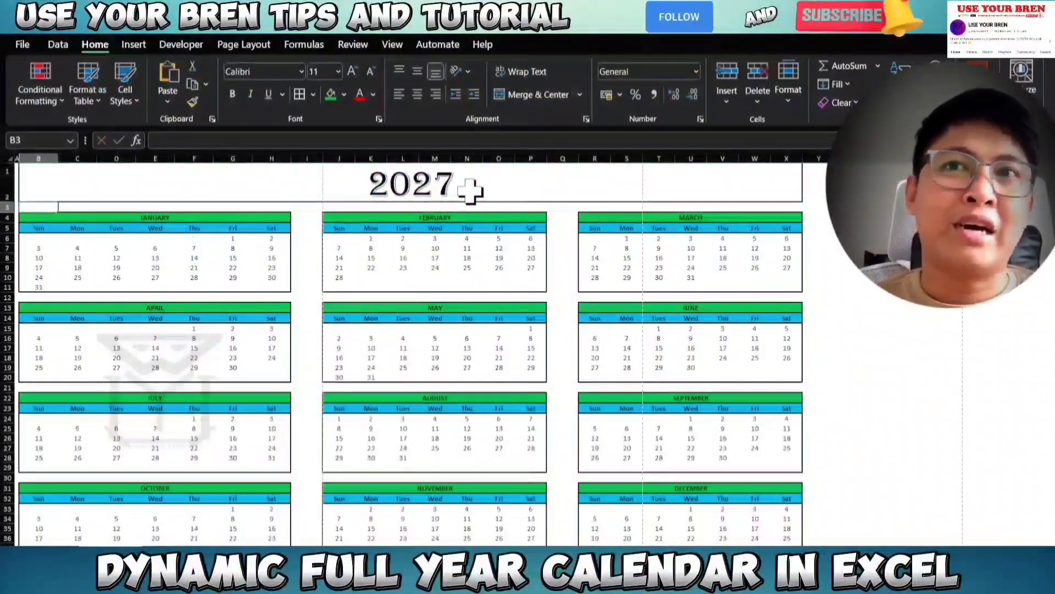
pyautogui.click(471, 189)
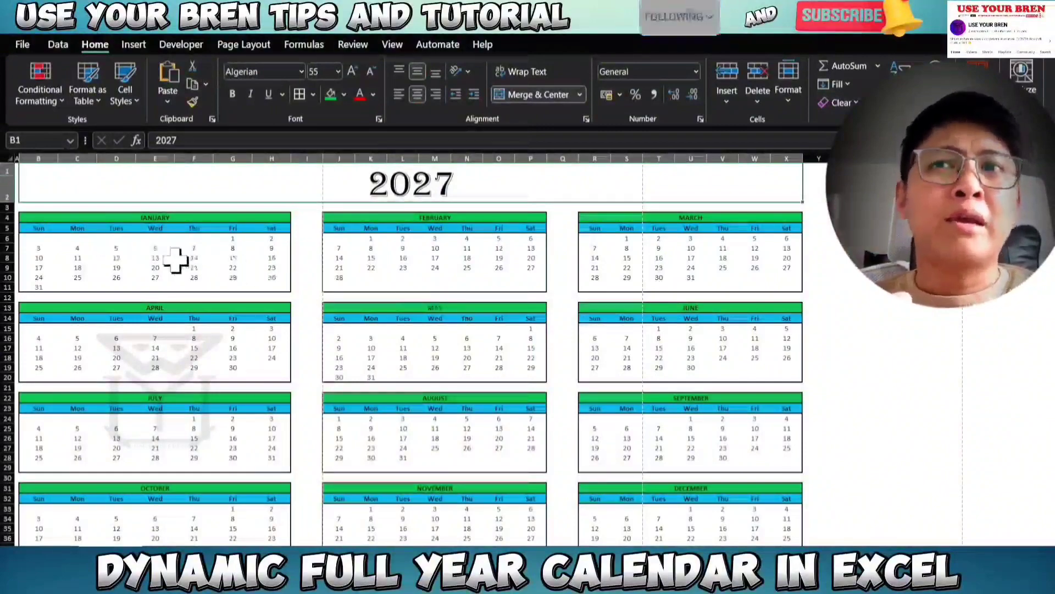
pyautogui.scroll(-2, 589, 330)
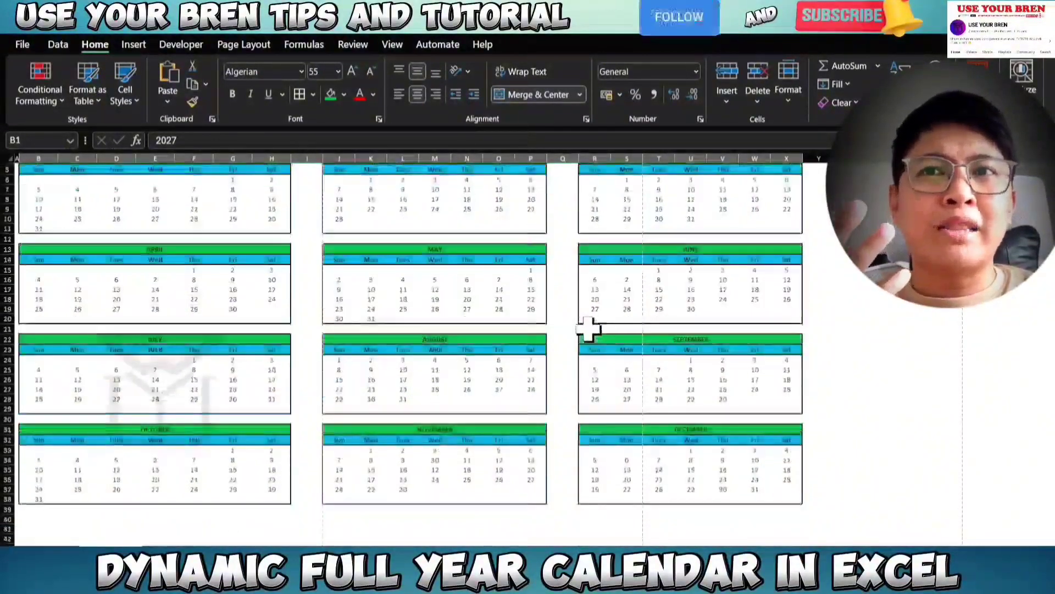
pyautogui.scroll(1, 589, 330)
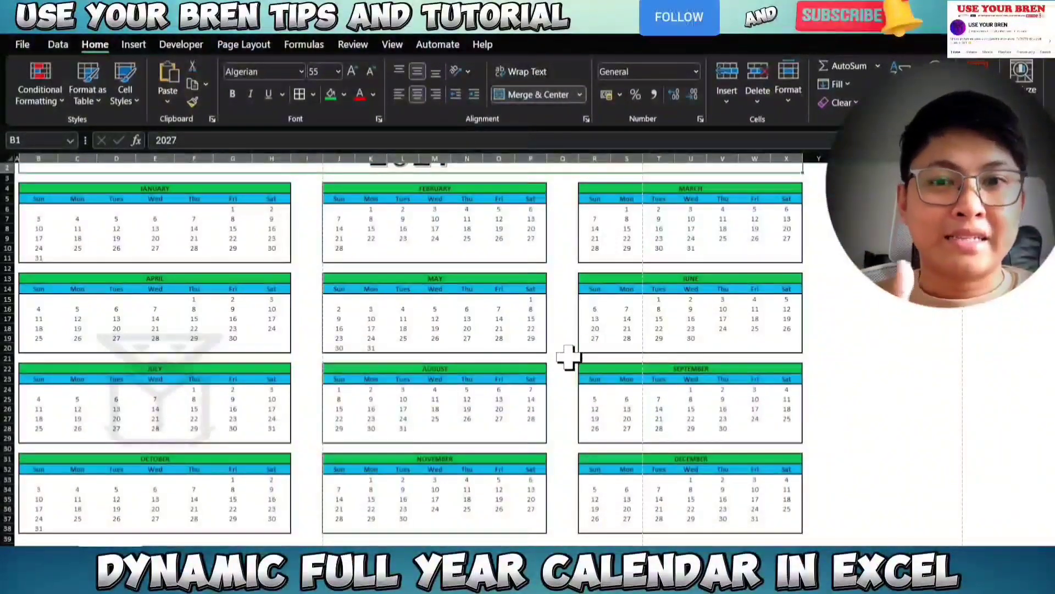